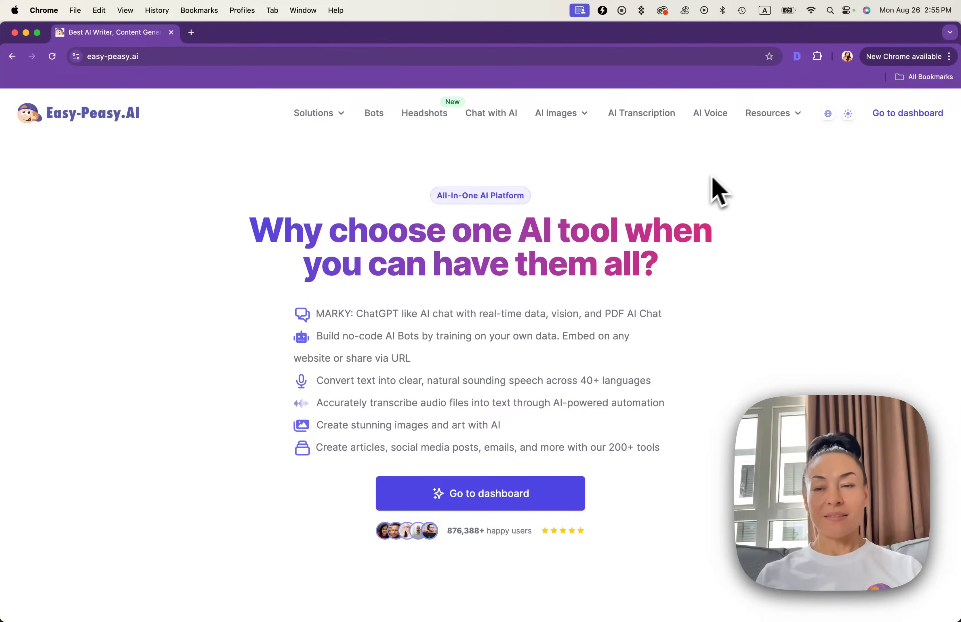
- Open the Easy-Peasy.AI account dashboard with its word statistics
{"action": "left_click", "coordinate": [900, 118]}
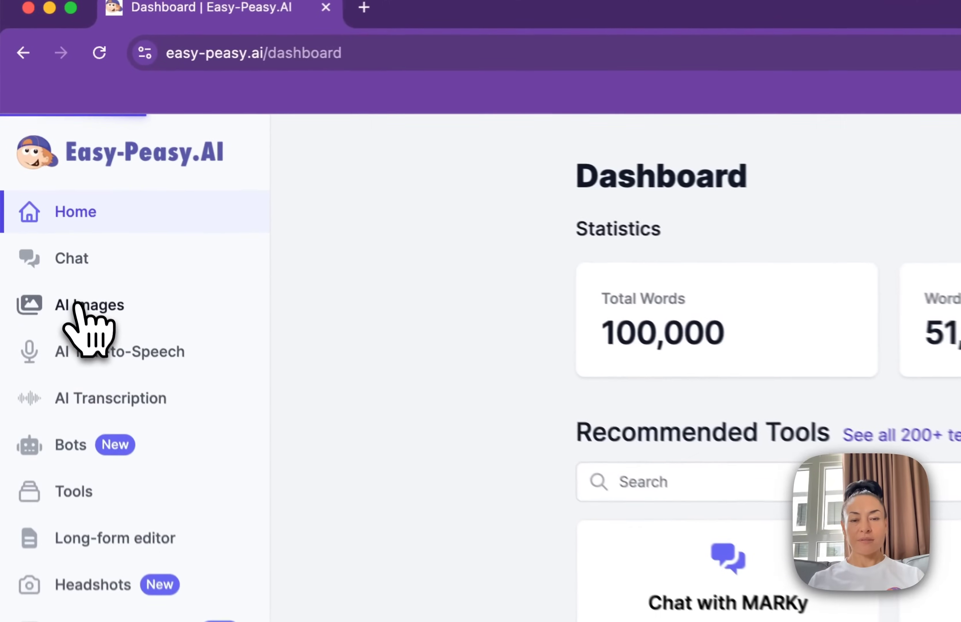
{"action": "left_click", "coordinate": [43, 190]}
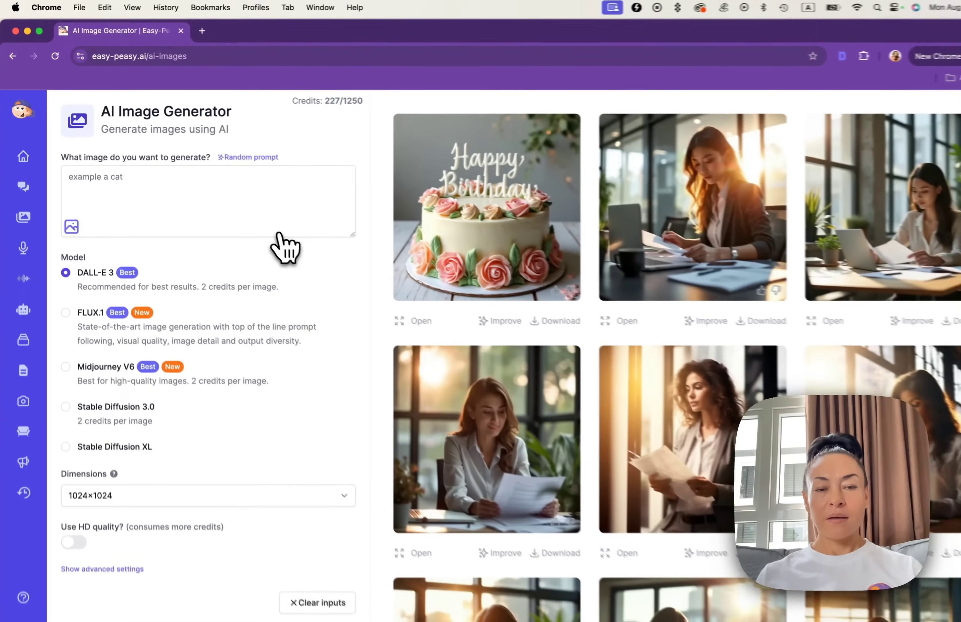
{"action": "scroll", "coordinate": [271, 239], "scroll_direction": "up", "scroll_amount": 1}
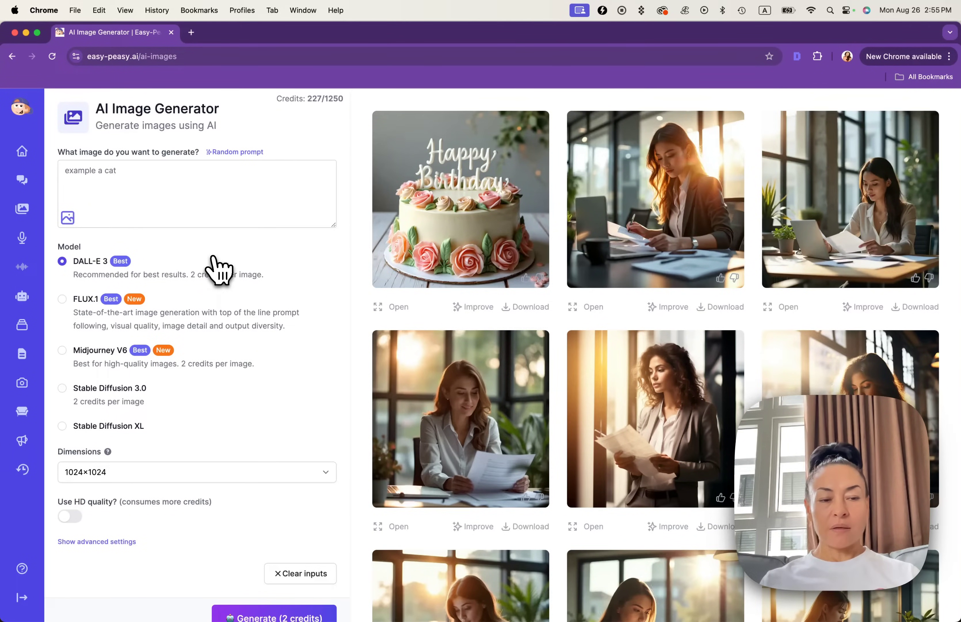
{"action": "scroll", "coordinate": [216, 317], "scroll_direction": "down", "scroll_amount": 1}
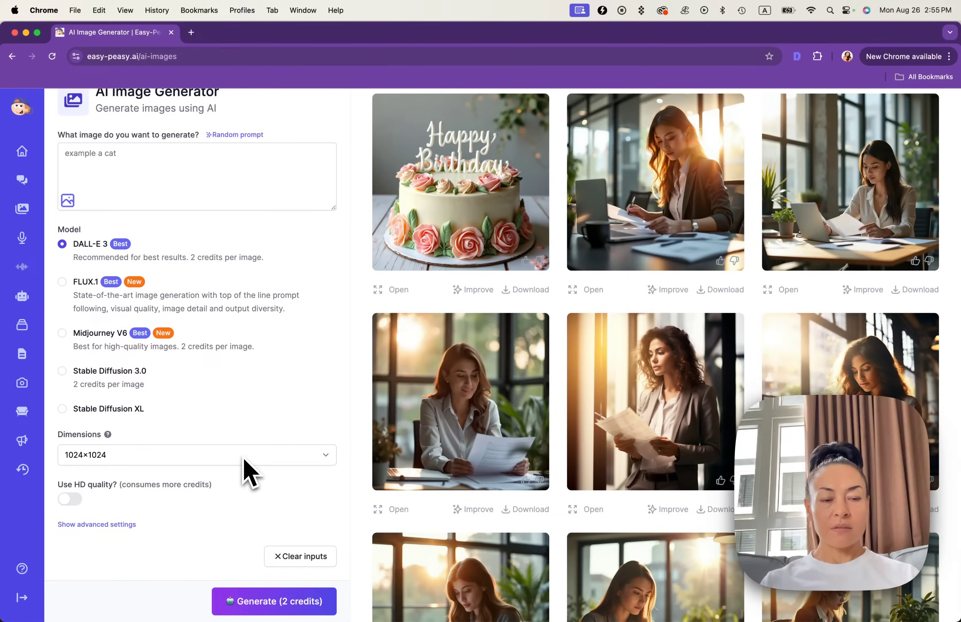
{"action": "left_click", "coordinate": [245, 460]}
{"action": "left_click", "coordinate": [443, 333]}
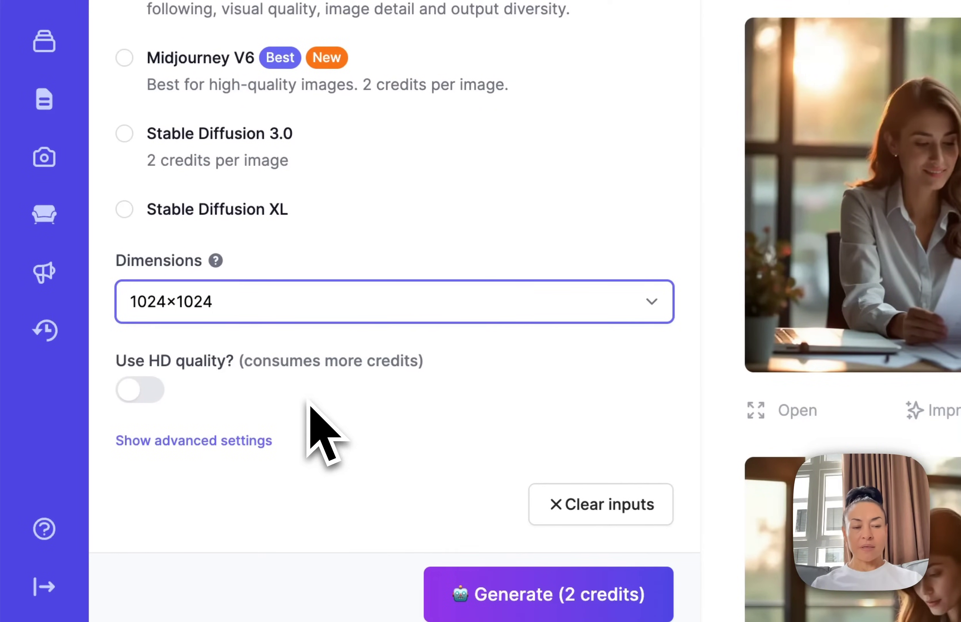
- Expand advanced settings, leave Style at None and focus the empty Artist field
{"action": "left_click", "coordinate": [194, 441]}
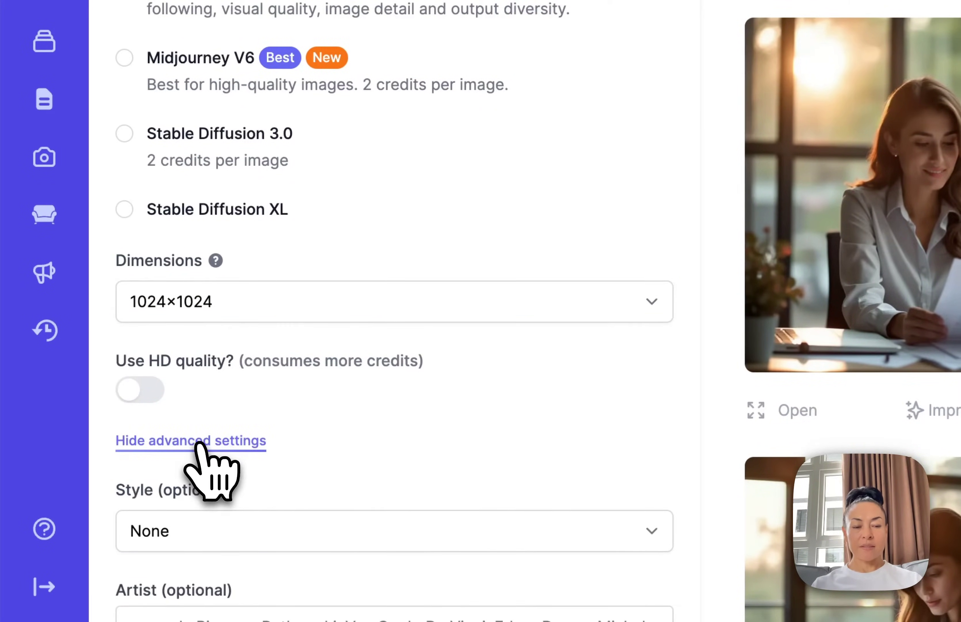
{"action": "scroll", "coordinate": [202, 442], "scroll_direction": "down", "scroll_amount": 5}
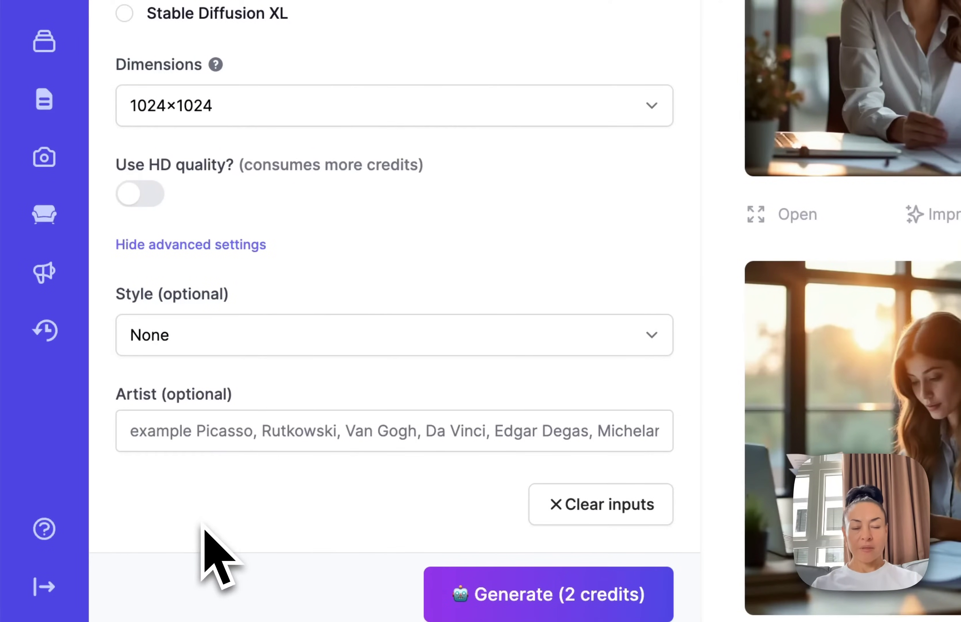
{"action": "left_click", "coordinate": [394, 355]}
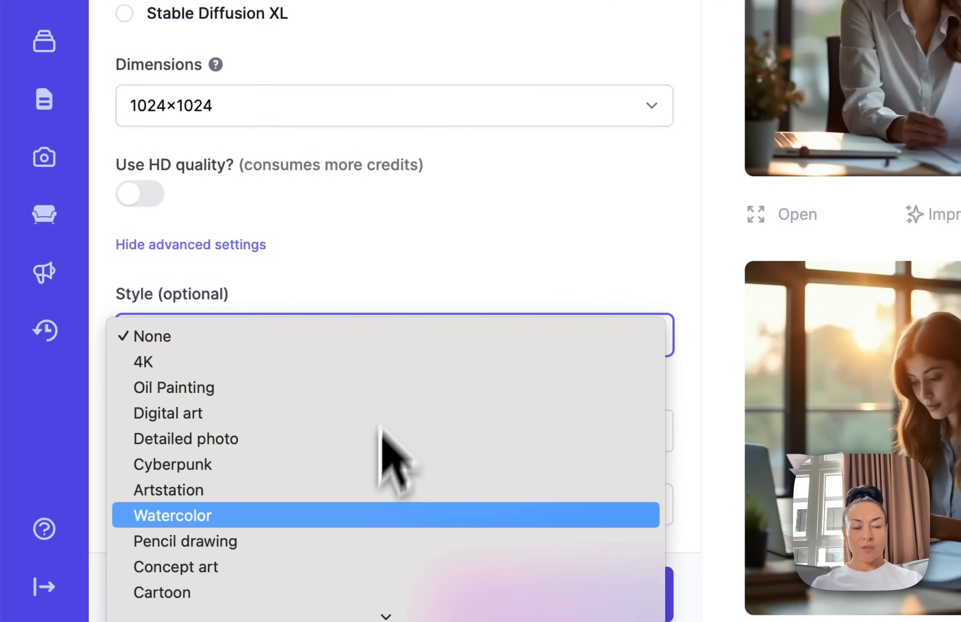
{"action": "scroll", "coordinate": [376, 476], "scroll_direction": "down", "scroll_amount": 5}
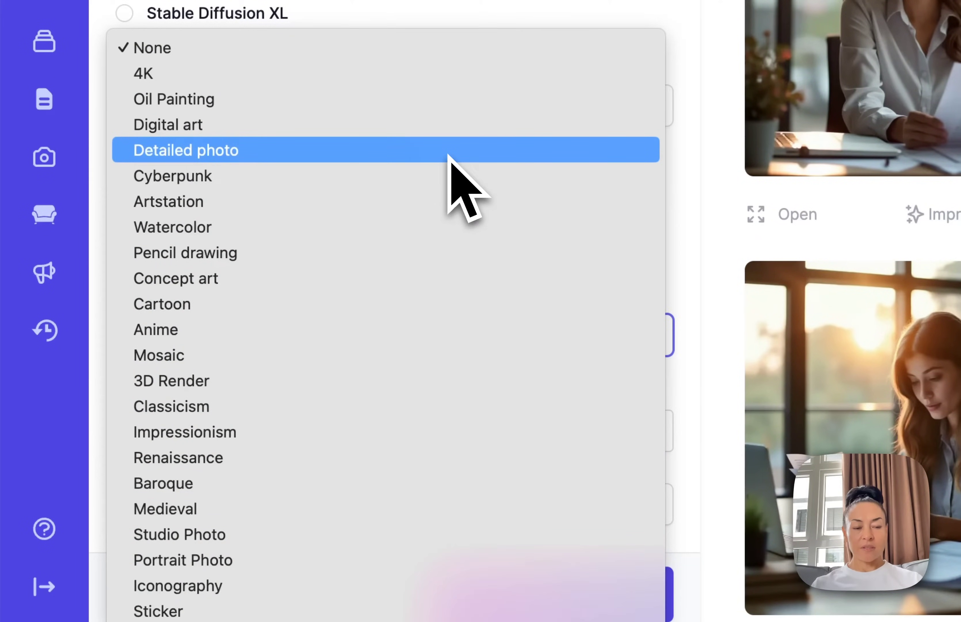
{"action": "scroll", "coordinate": [465, 121], "scroll_direction": "up", "scroll_amount": 5}
{"action": "left_click", "coordinate": [477, 183]}
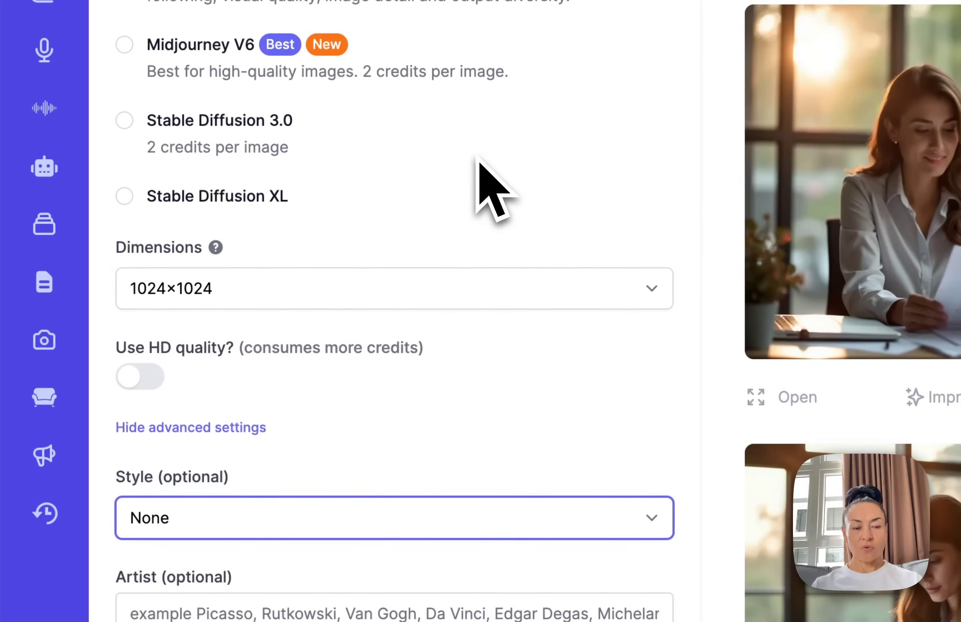
{"action": "scroll", "coordinate": [321, 456], "scroll_direction": "down", "scroll_amount": 5}
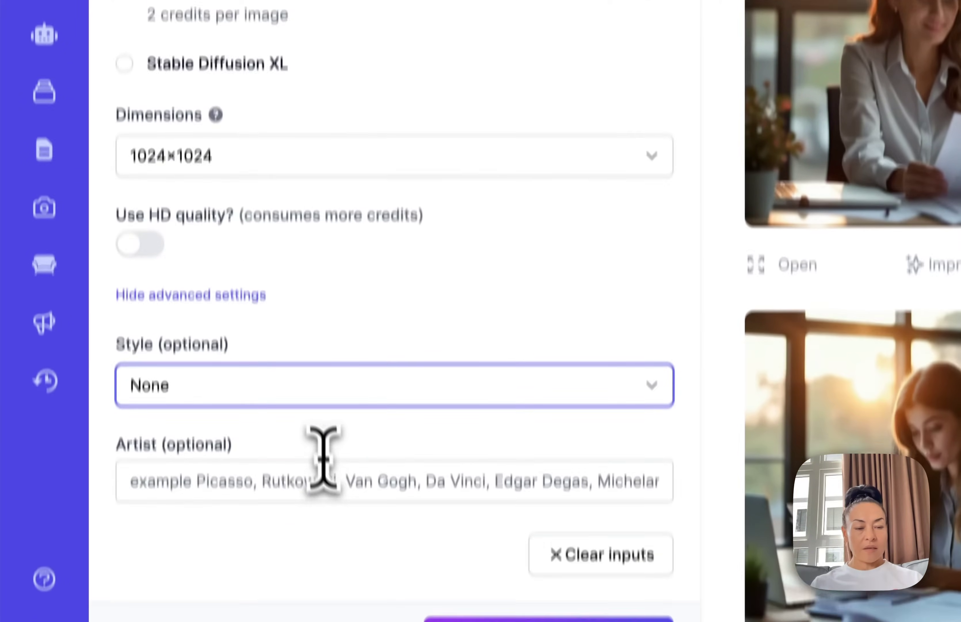
{"action": "left_click", "coordinate": [314, 412]}
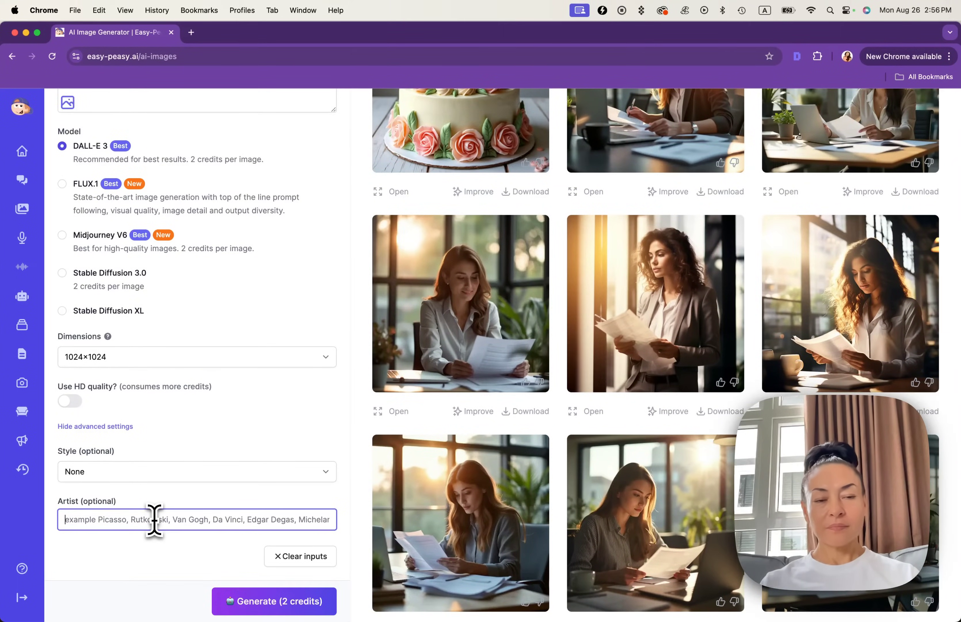
{"action": "scroll", "coordinate": [181, 453], "scroll_direction": "up", "scroll_amount": 3}
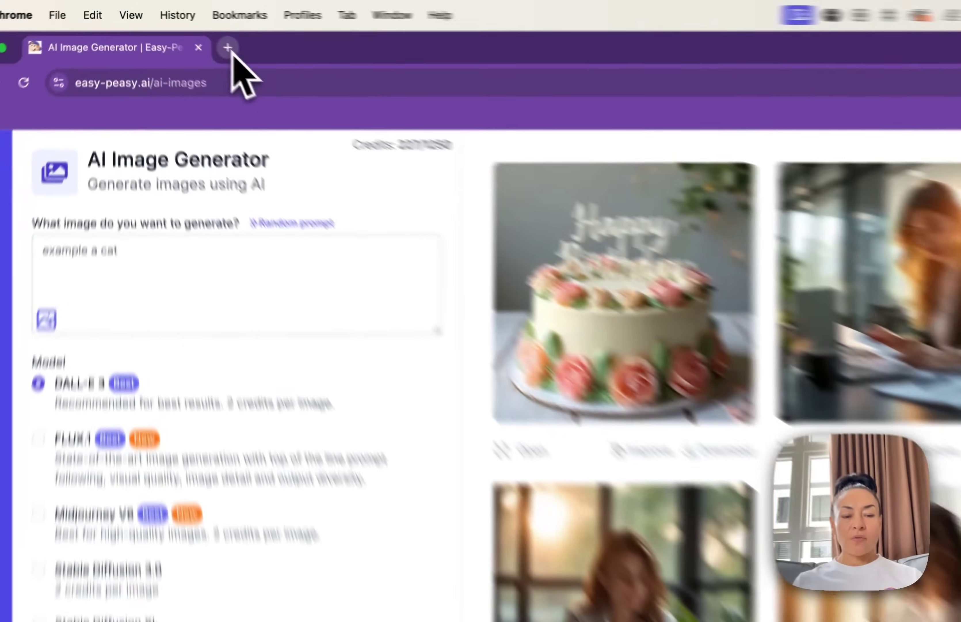
- In a new tab, open easy-peasy.ai and go to the AI Images 'See all' overview page
{"action": "left_click", "coordinate": [191, 32]}
{"action": "type", "text": "e"}
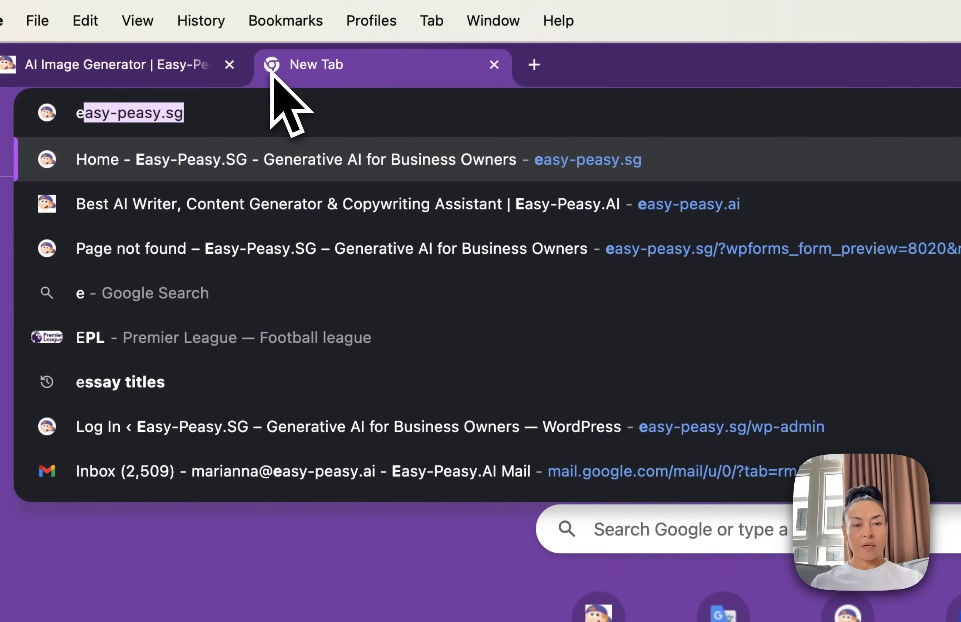
{"action": "left_click", "coordinate": [400, 204]}
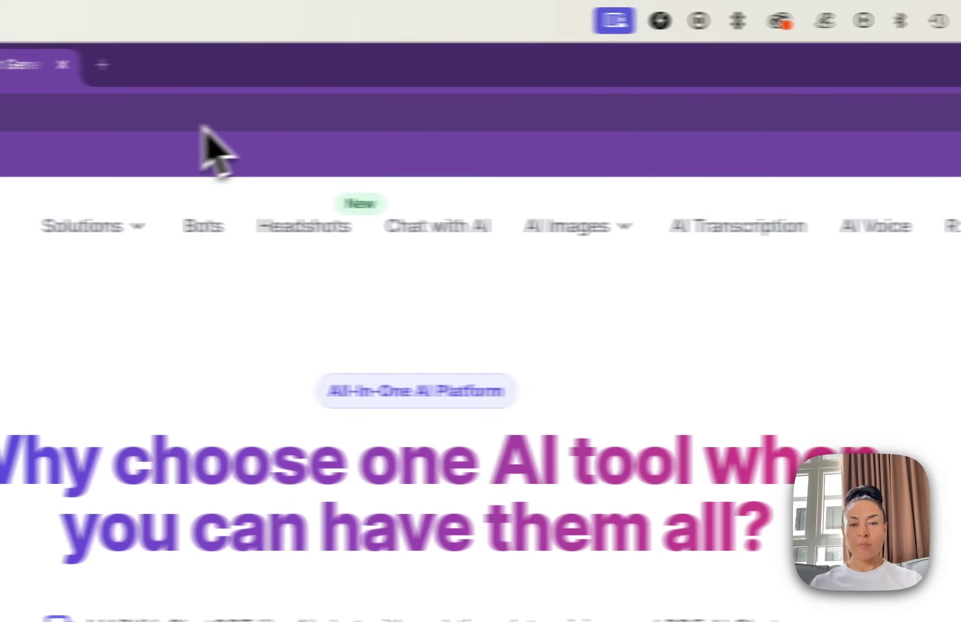
{"action": "left_click", "coordinate": [690, 228]}
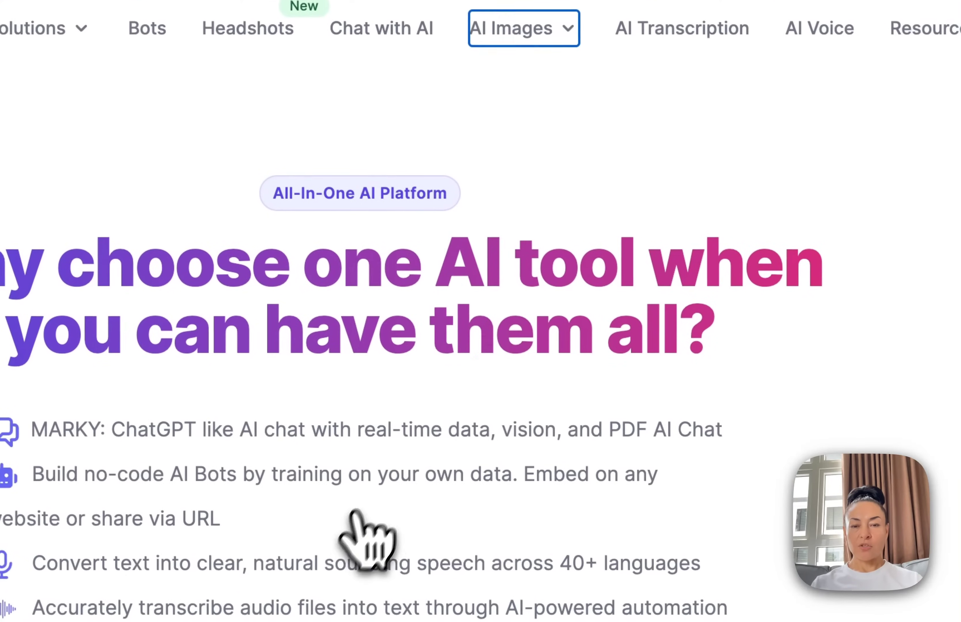
{"action": "mouse_move", "coordinate": [721, 238]}
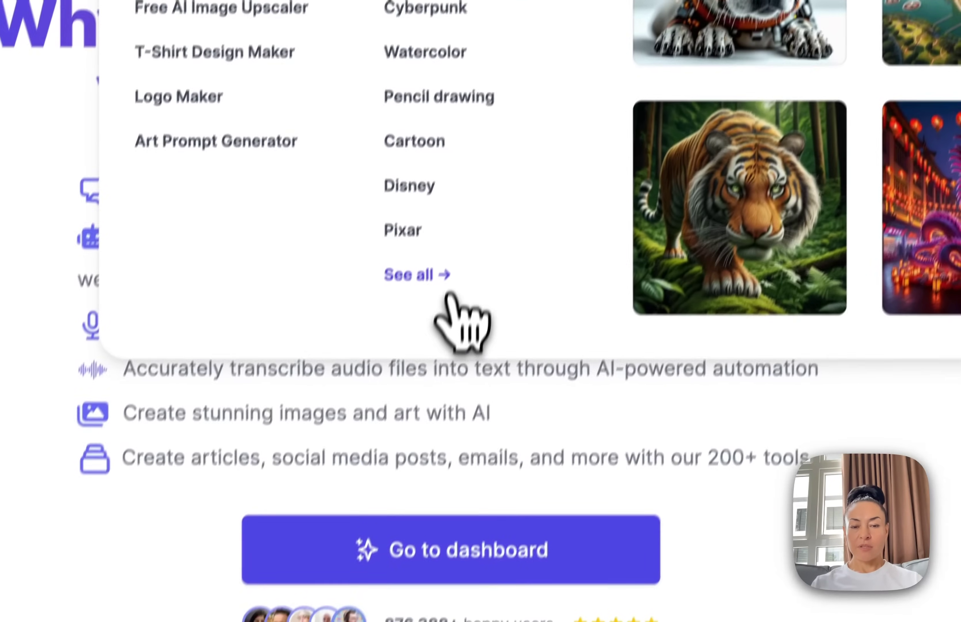
{"action": "left_click", "coordinate": [351, 549]}
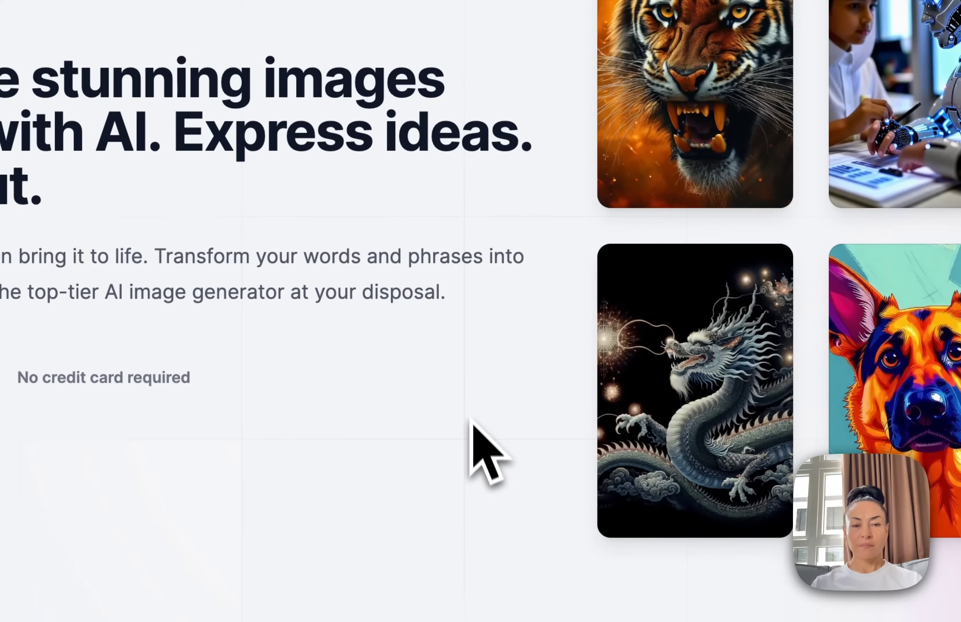
- Scroll past the prompt gallery and Supported Styles to the example images search box
{"action": "scroll", "coordinate": [470, 419], "scroll_direction": "down", "scroll_amount": 15}
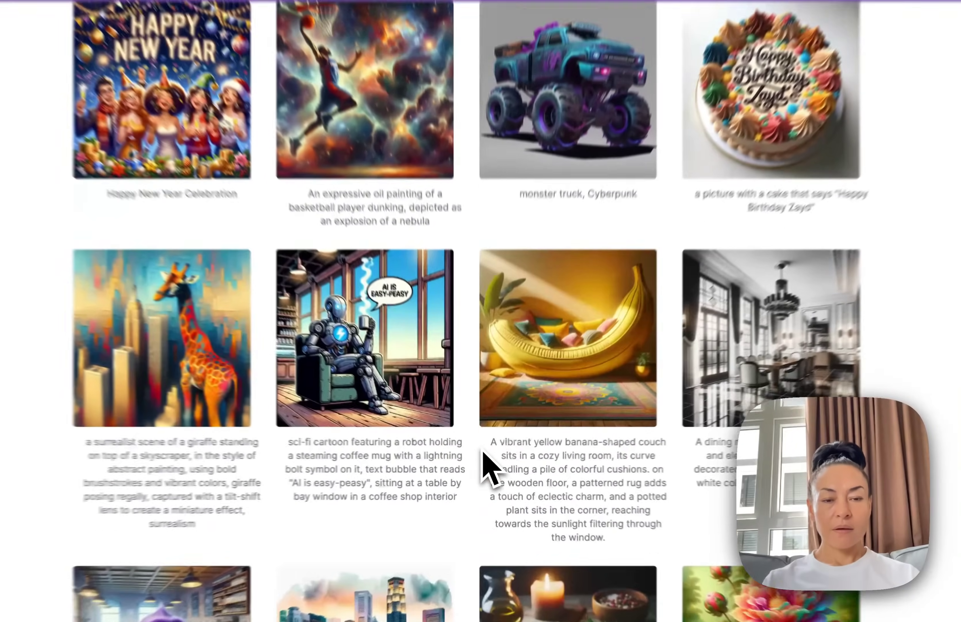
{"action": "scroll", "coordinate": [485, 454], "scroll_direction": "down", "scroll_amount": 10}
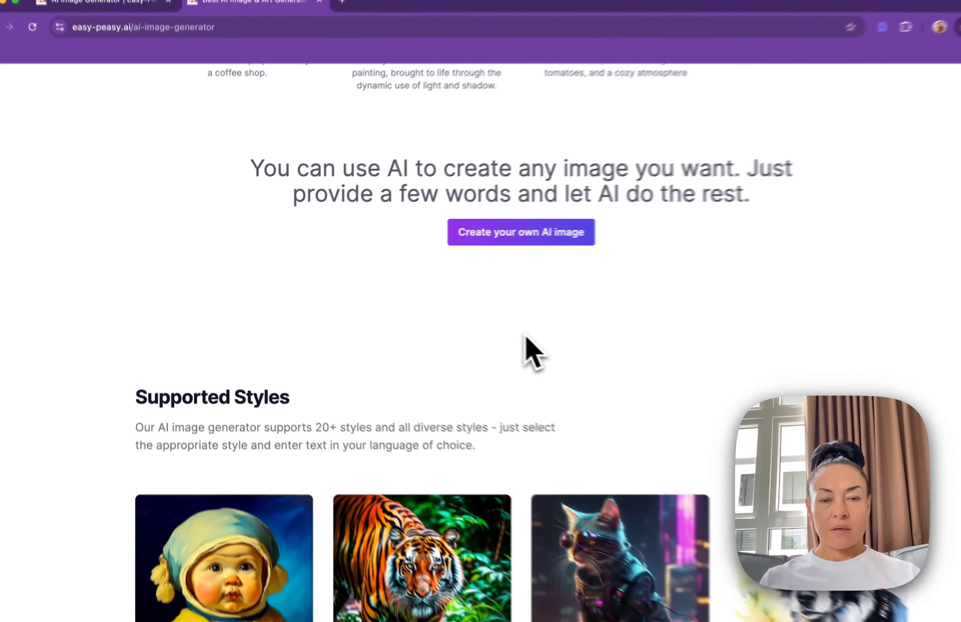
{"action": "scroll", "coordinate": [511, 343], "scroll_direction": "down", "scroll_amount": 5}
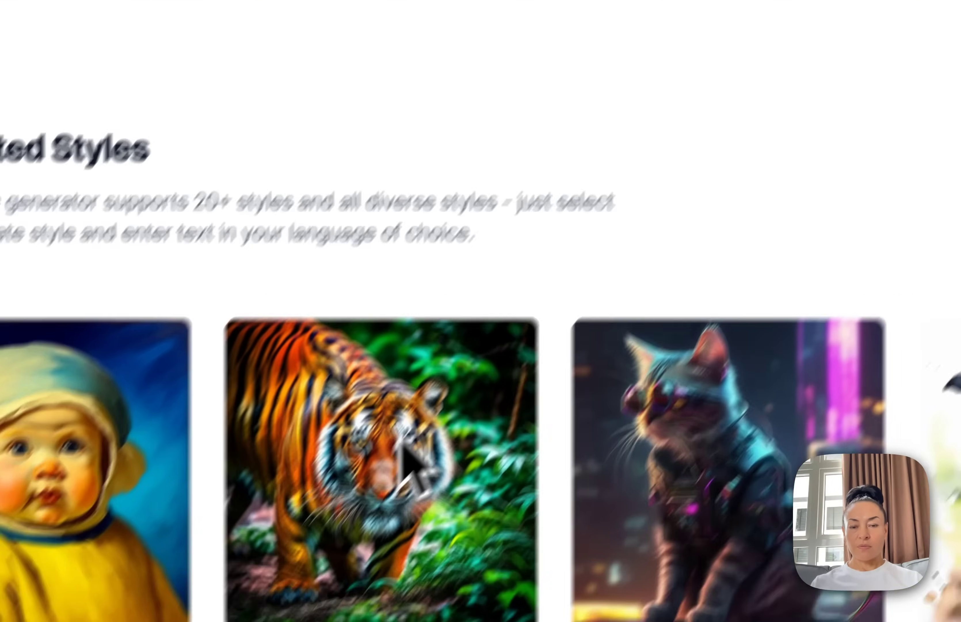
{"action": "scroll", "coordinate": [456, 371], "scroll_direction": "up", "scroll_amount": 10}
{"action": "scroll", "coordinate": [461, 381], "scroll_direction": "down", "scroll_amount": 10}
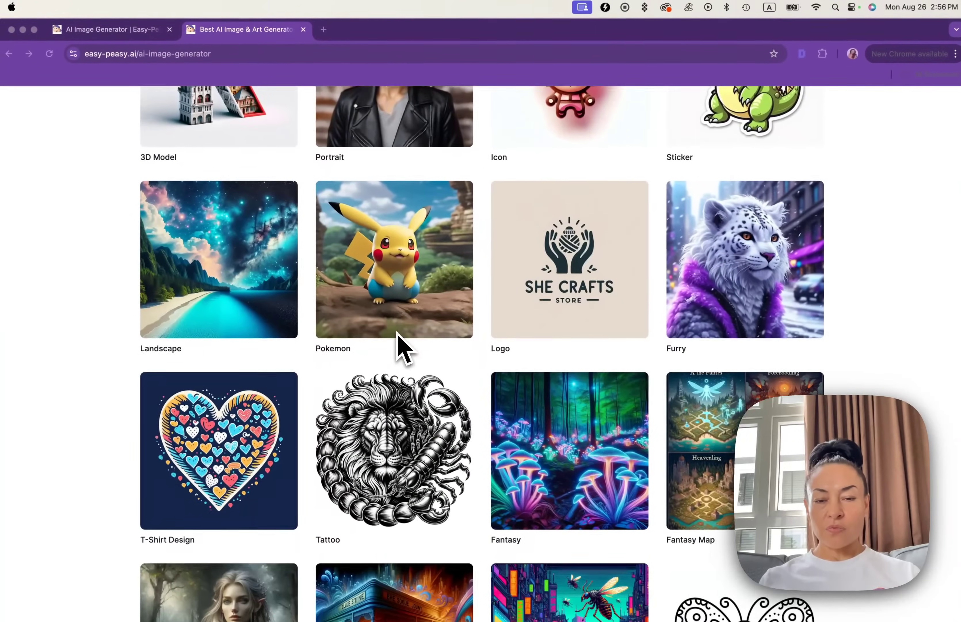
{"action": "scroll", "coordinate": [400, 343], "scroll_direction": "down", "scroll_amount": 15}
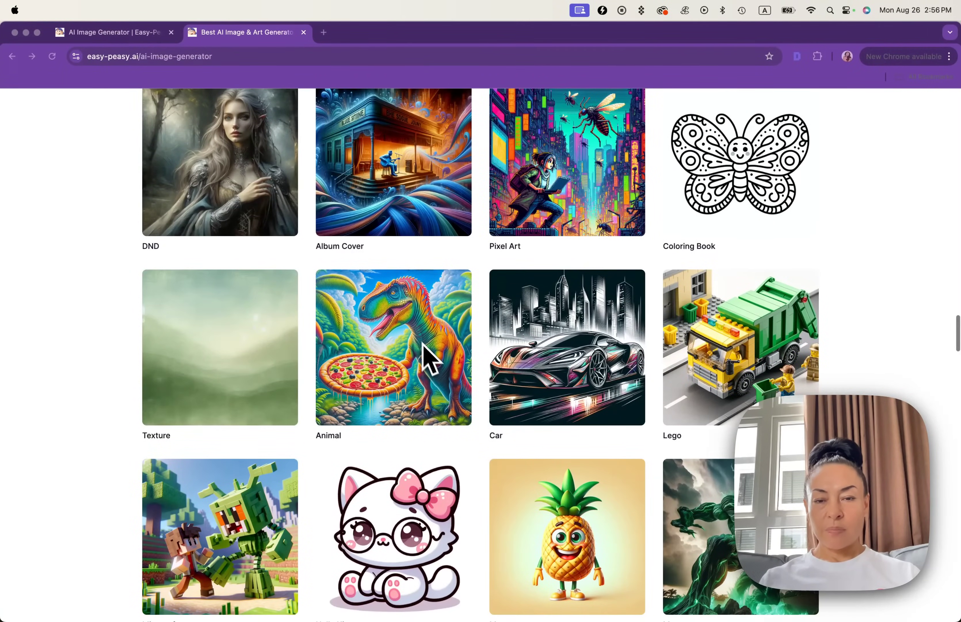
{"action": "scroll", "coordinate": [428, 350], "scroll_direction": "down", "scroll_amount": 8}
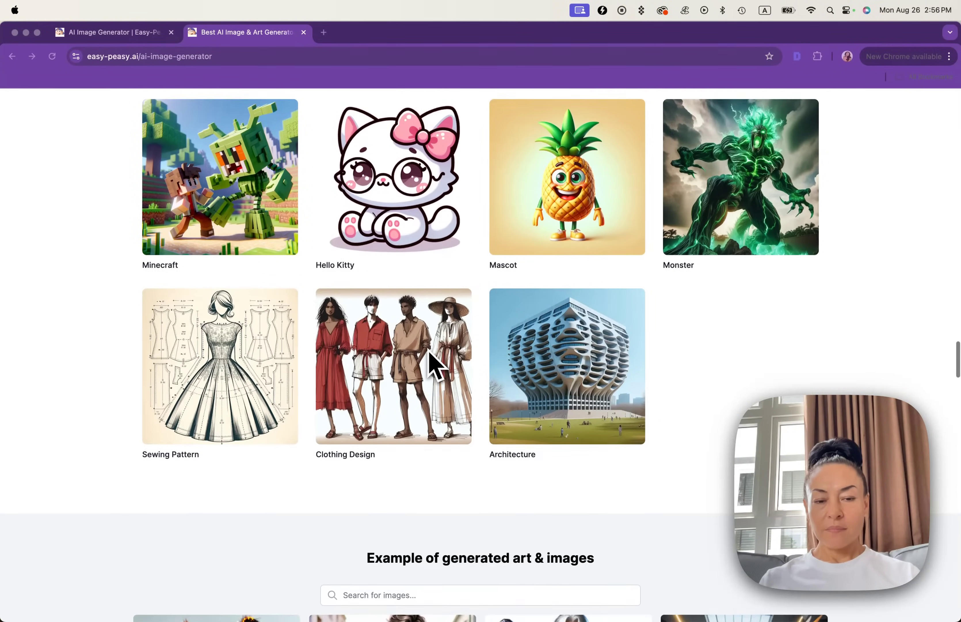
{"action": "scroll", "coordinate": [436, 365], "scroll_direction": "down", "scroll_amount": 2}
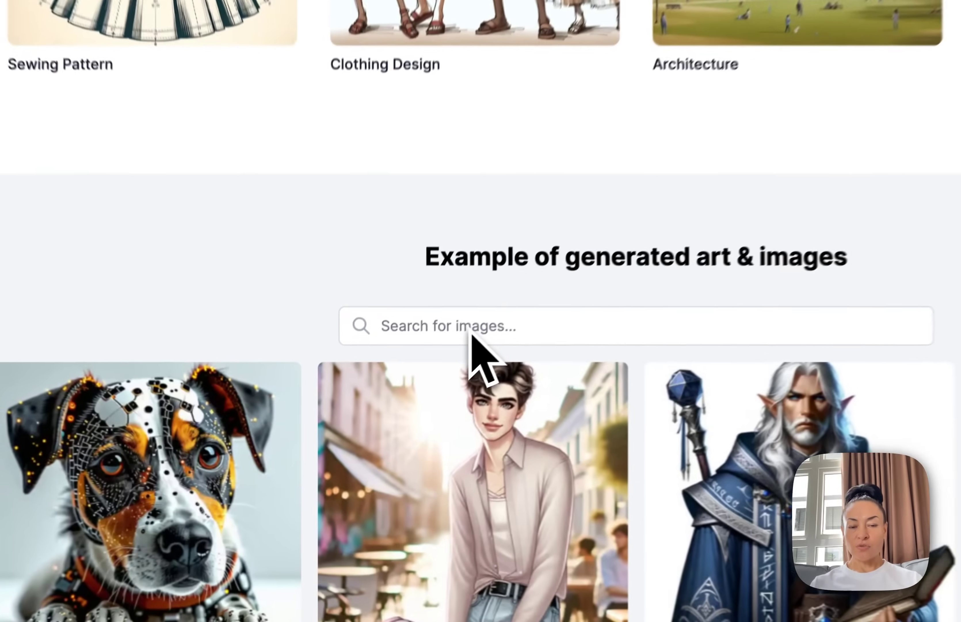
- Search the example gallery for 'cake' and browse the cake results
{"action": "left_click", "coordinate": [391, 418]}
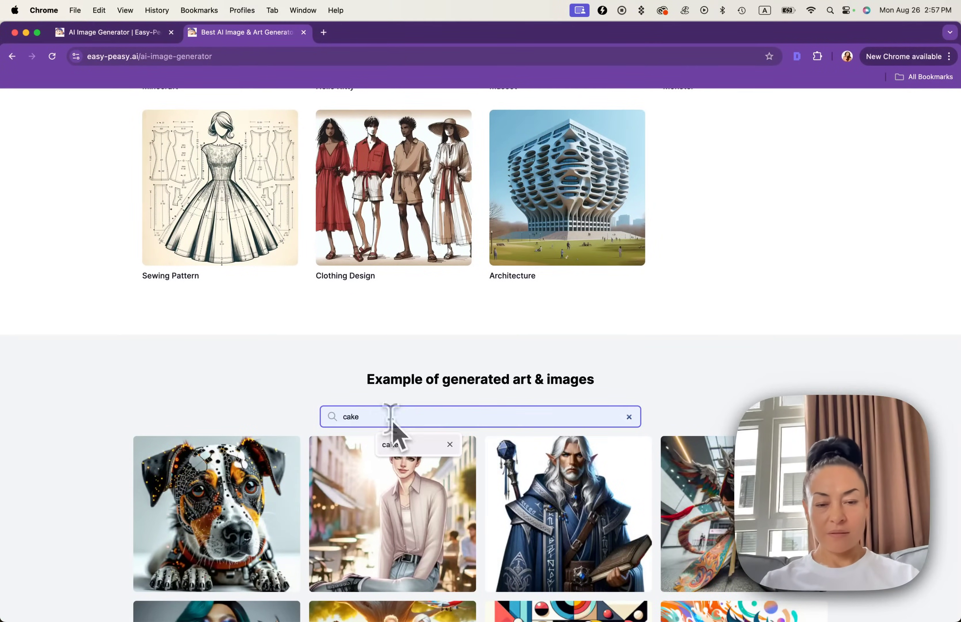
{"action": "left_click", "coordinate": [438, 449]}
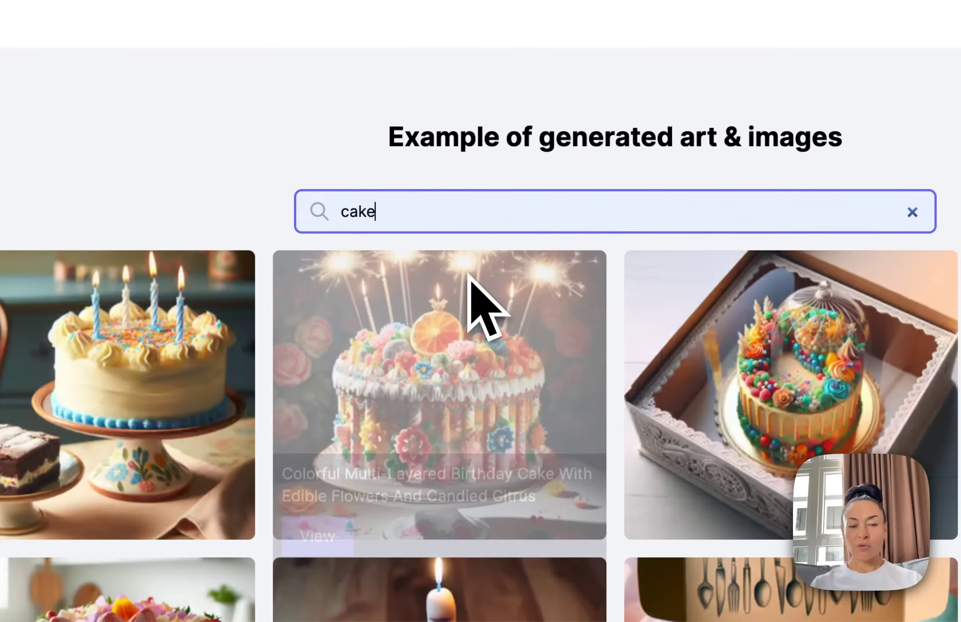
{"action": "scroll", "coordinate": [498, 370], "scroll_direction": "down", "scroll_amount": 5}
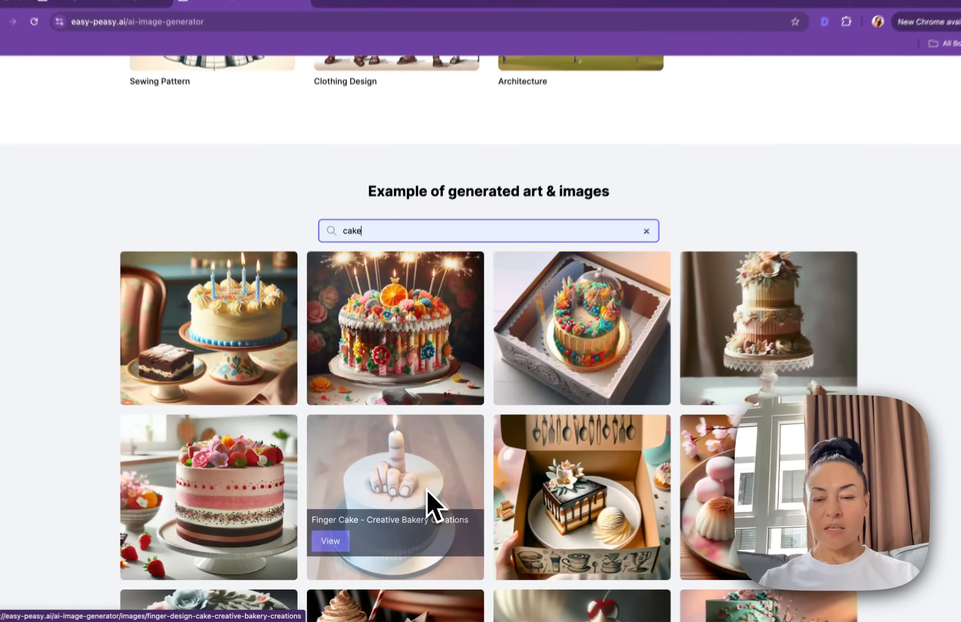
{"action": "scroll", "coordinate": [427, 488], "scroll_direction": "down", "scroll_amount": 3}
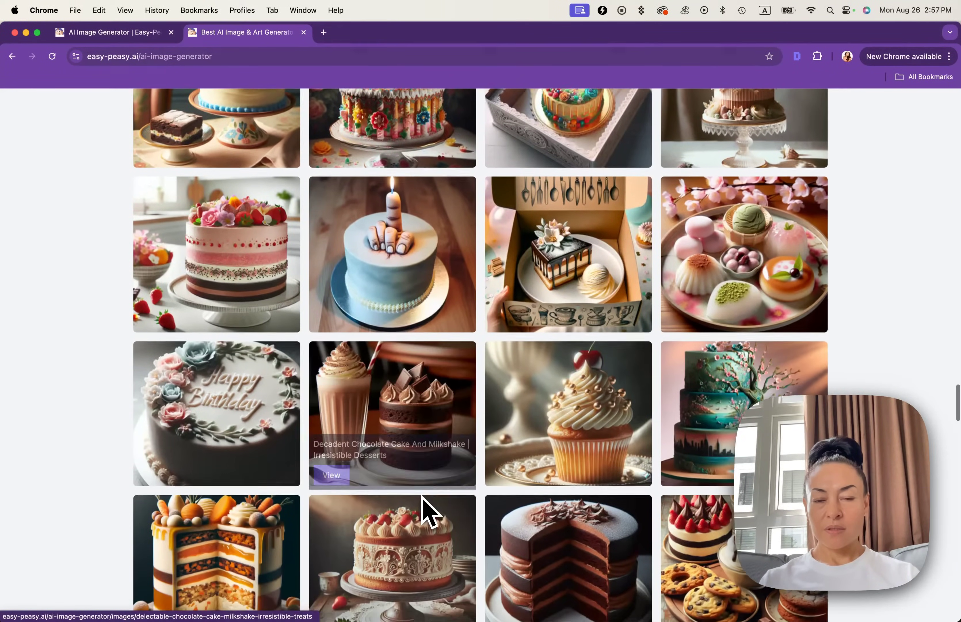
{"action": "scroll", "coordinate": [427, 511], "scroll_direction": "down", "scroll_amount": 5}
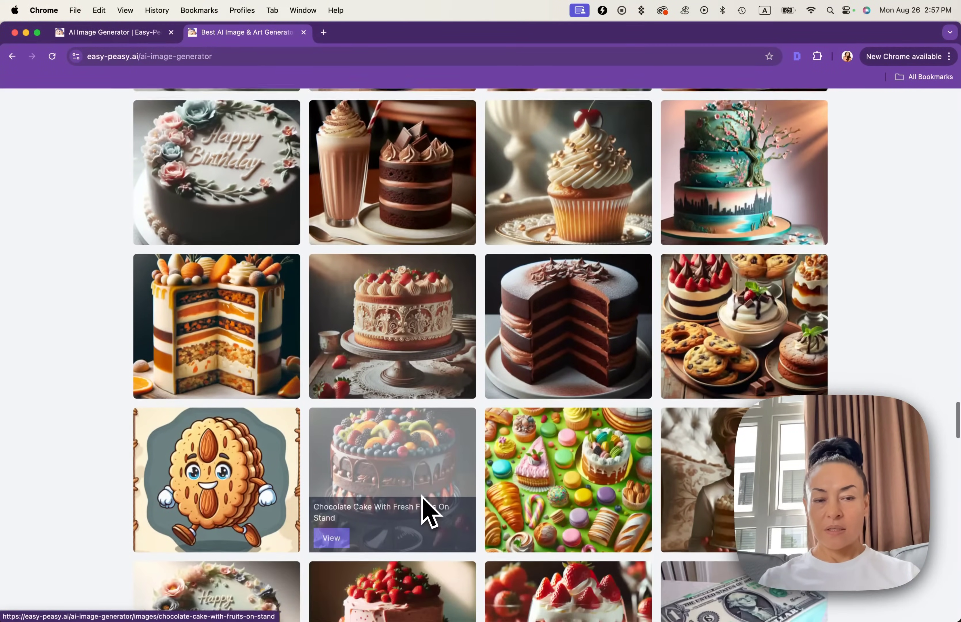
{"action": "scroll", "coordinate": [427, 511], "scroll_direction": "up", "scroll_amount": 5}
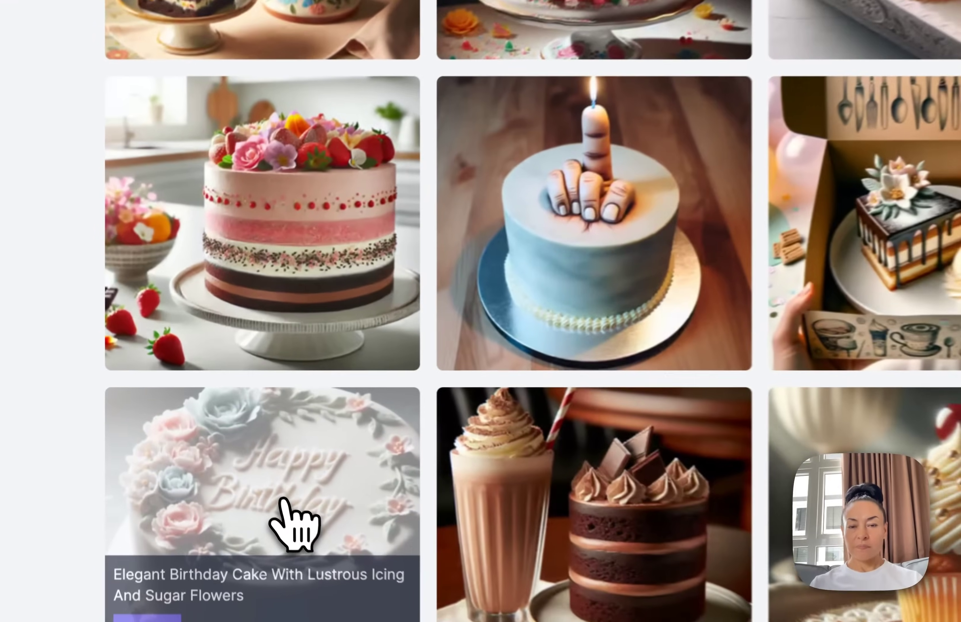
- Copy the Elegant Birthday Cake example's prompt and return to the AI Image Generator tab
{"action": "left_click", "coordinate": [236, 415]}
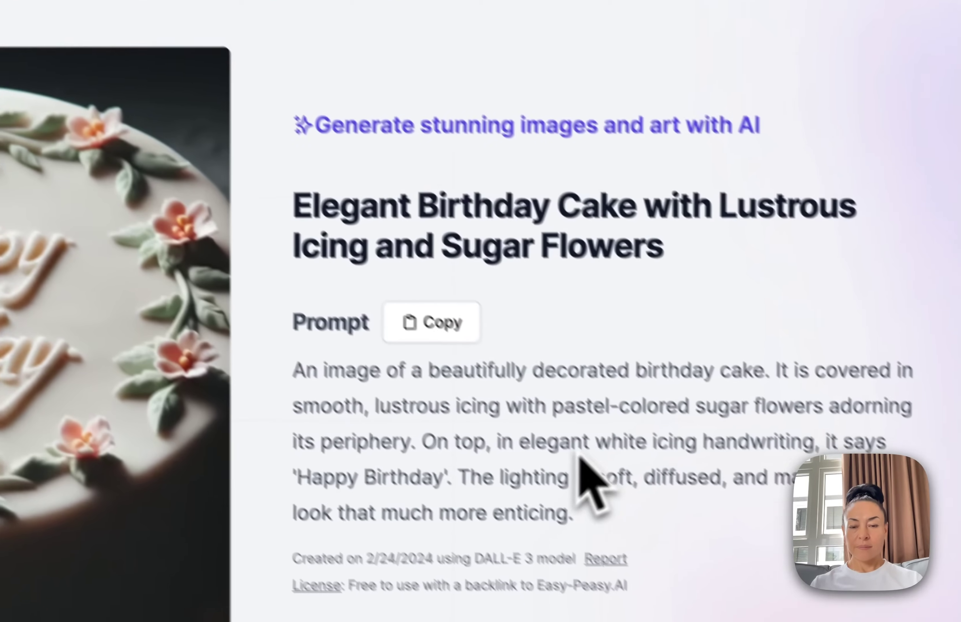
{"action": "scroll", "coordinate": [580, 455], "scroll_direction": "down", "scroll_amount": 5}
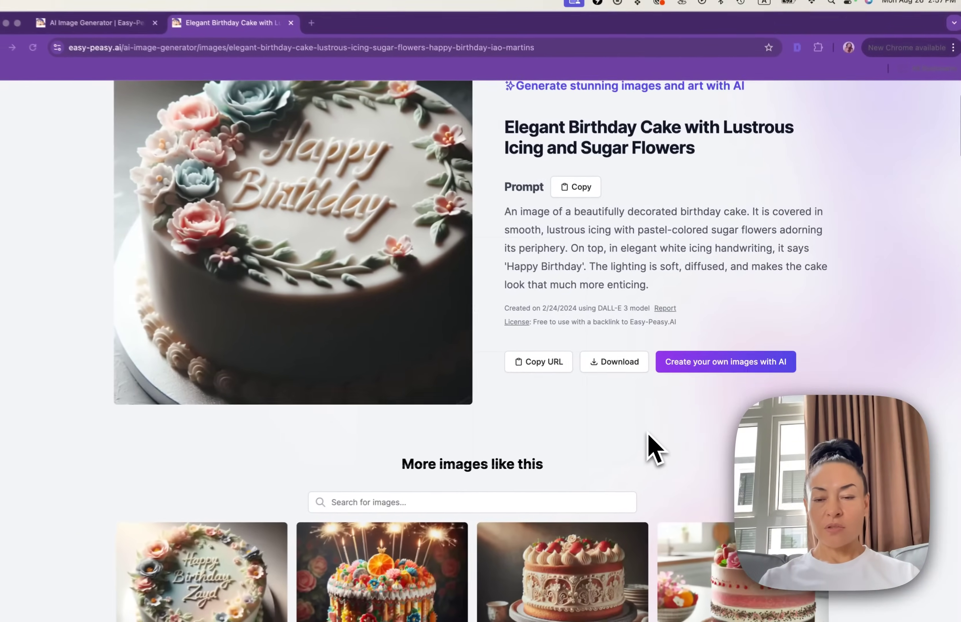
{"action": "scroll", "coordinate": [617, 444], "scroll_direction": "up", "scroll_amount": 3}
{"action": "scroll", "coordinate": [657, 447], "scroll_direction": "up", "scroll_amount": 1}
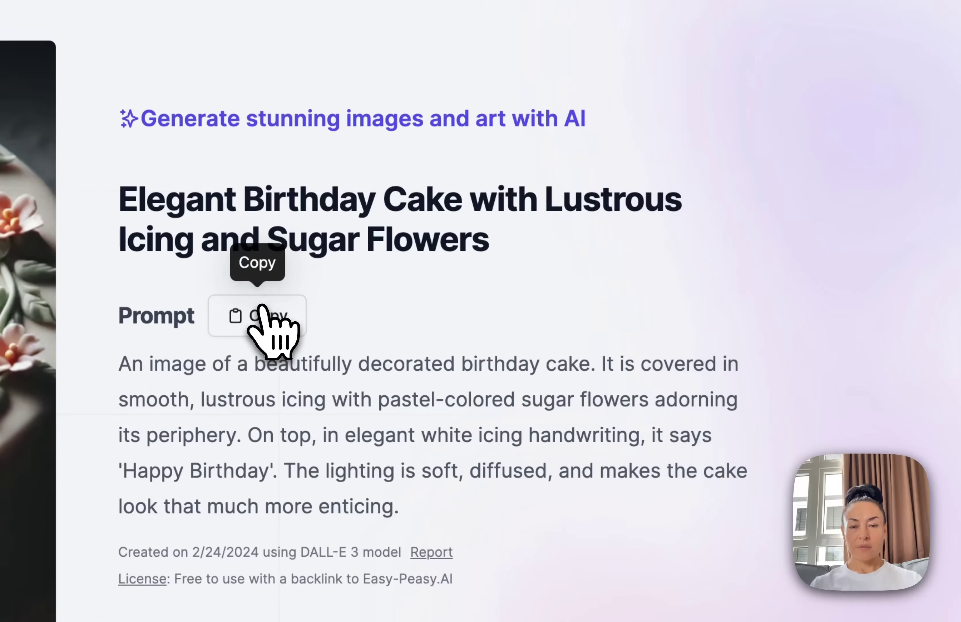
{"action": "left_click", "coordinate": [262, 309]}
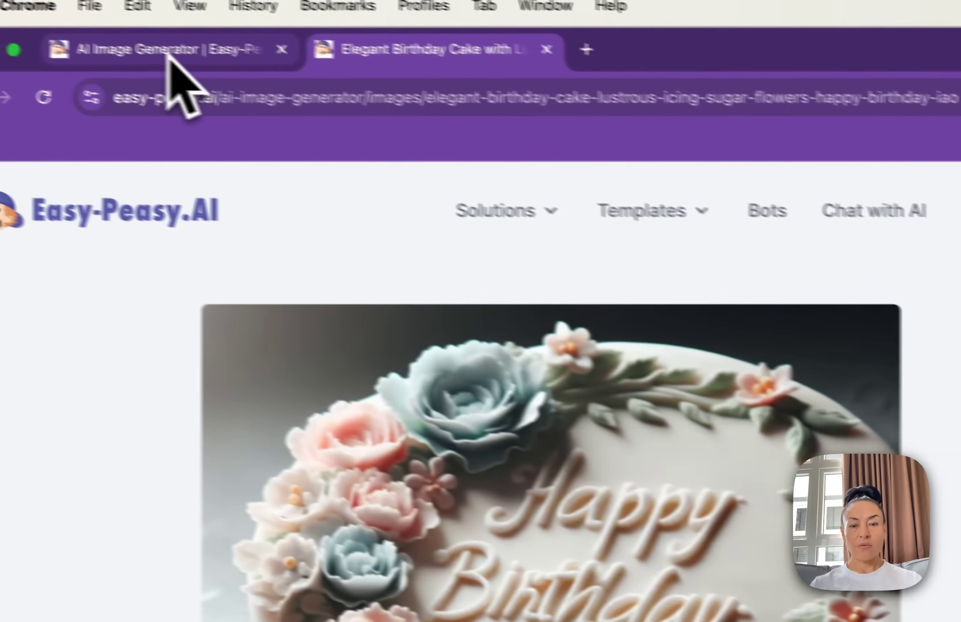
{"action": "left_click", "coordinate": [165, 59]}
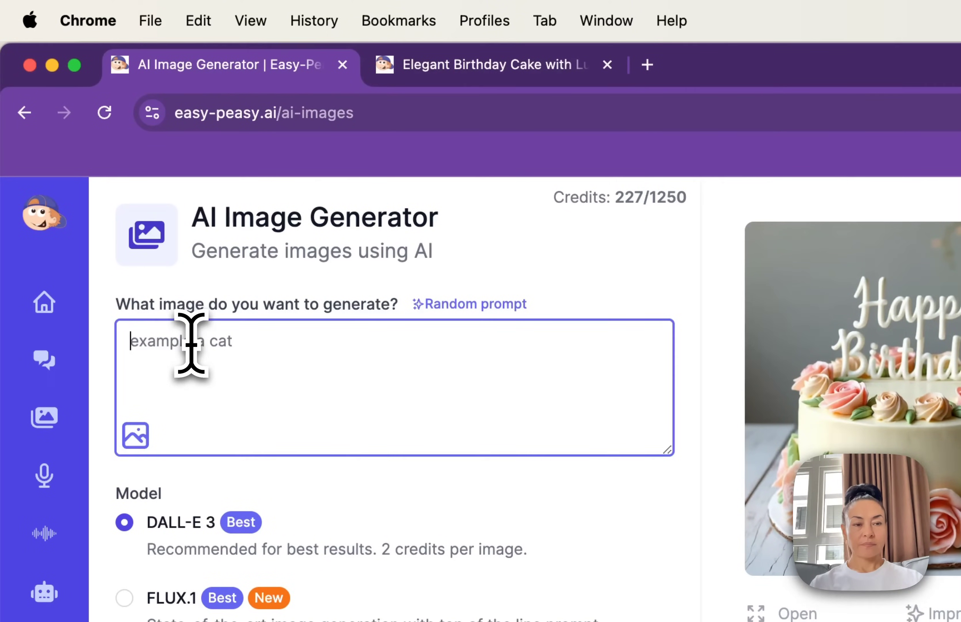
- Paste the copied birthday cake prompt and switch on 'Use HD quality?'
{"action": "key", "text": "super+v"}
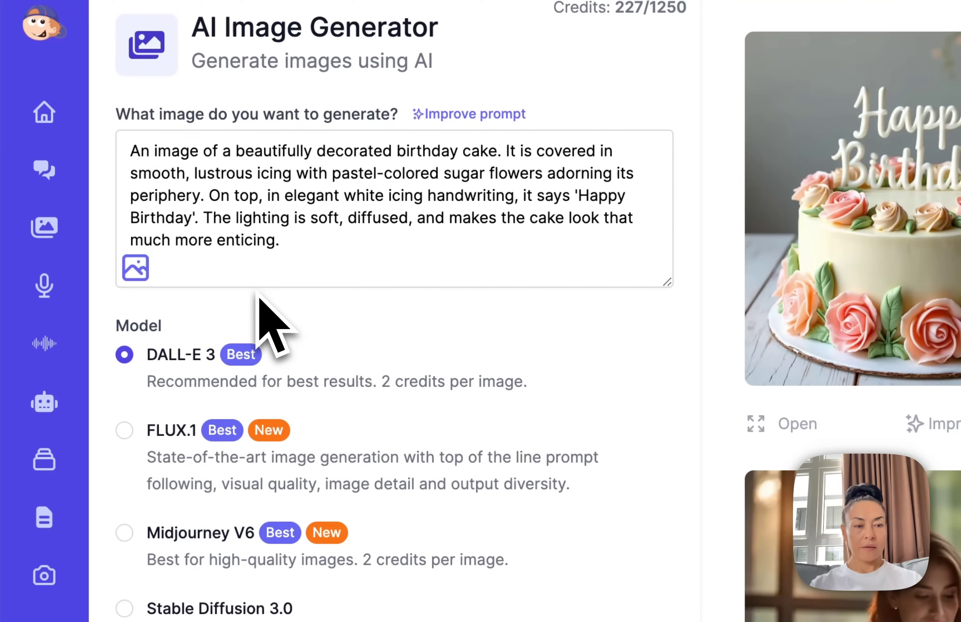
{"action": "scroll", "coordinate": [232, 562], "scroll_direction": "down", "scroll_amount": 1}
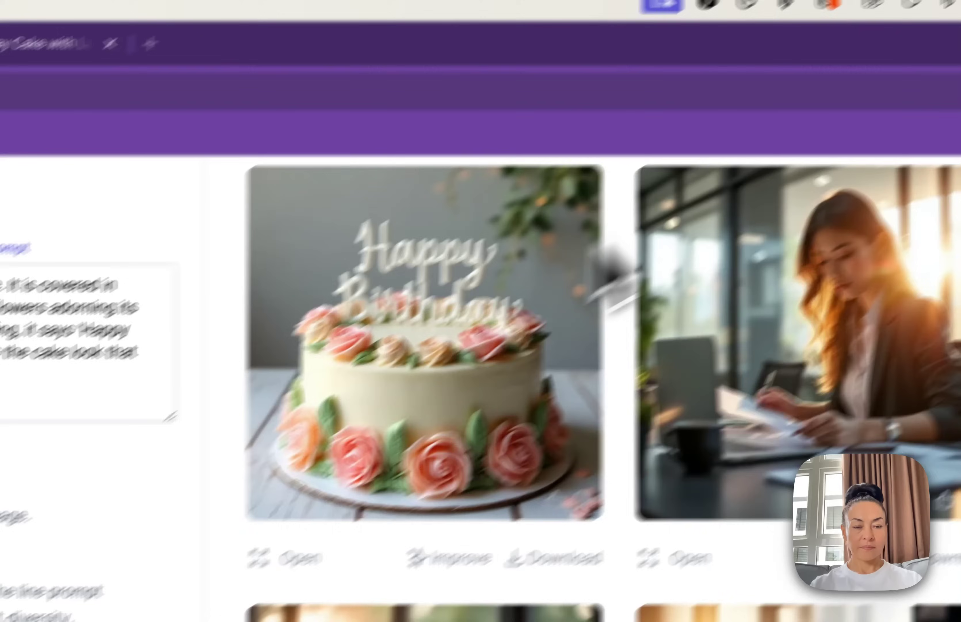
{"action": "scroll", "coordinate": [332, 450], "scroll_direction": "down", "scroll_amount": 5}
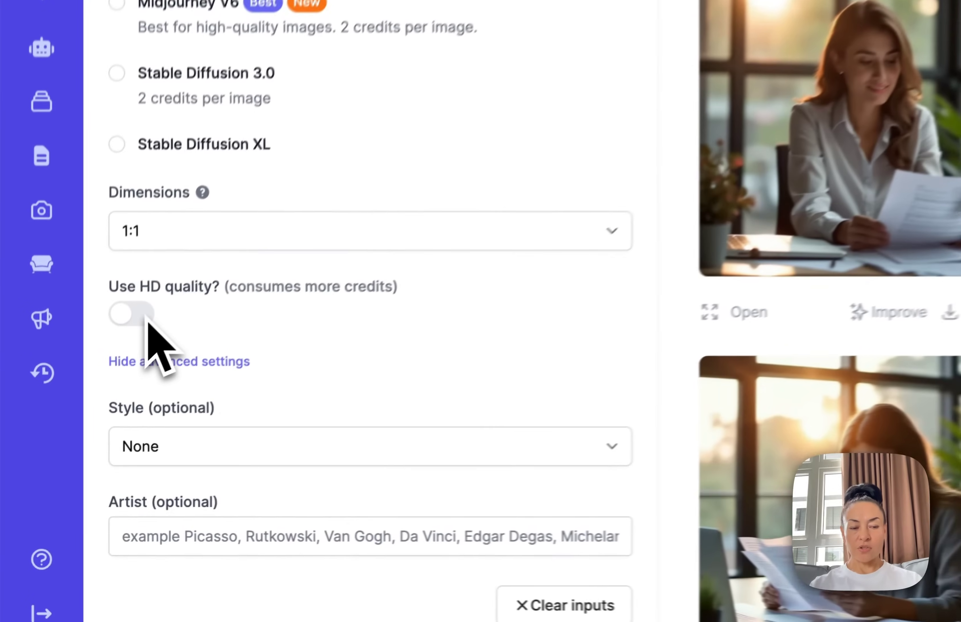
{"action": "left_click", "coordinate": [78, 441]}
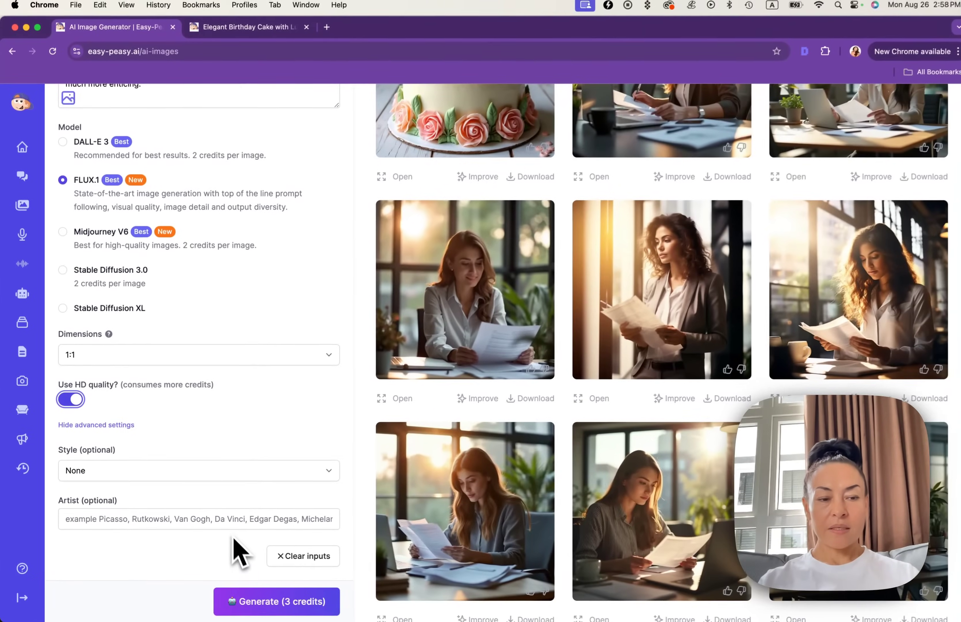
{"action": "scroll", "coordinate": [239, 551], "scroll_direction": "up", "scroll_amount": 2}
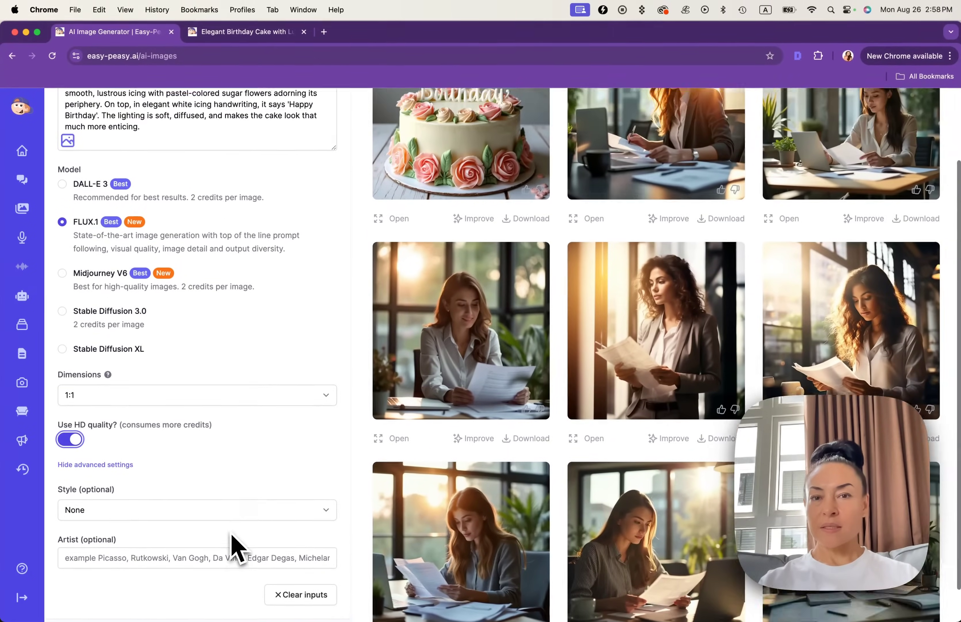
{"action": "scroll", "coordinate": [236, 550], "scroll_direction": "down", "scroll_amount": 2}
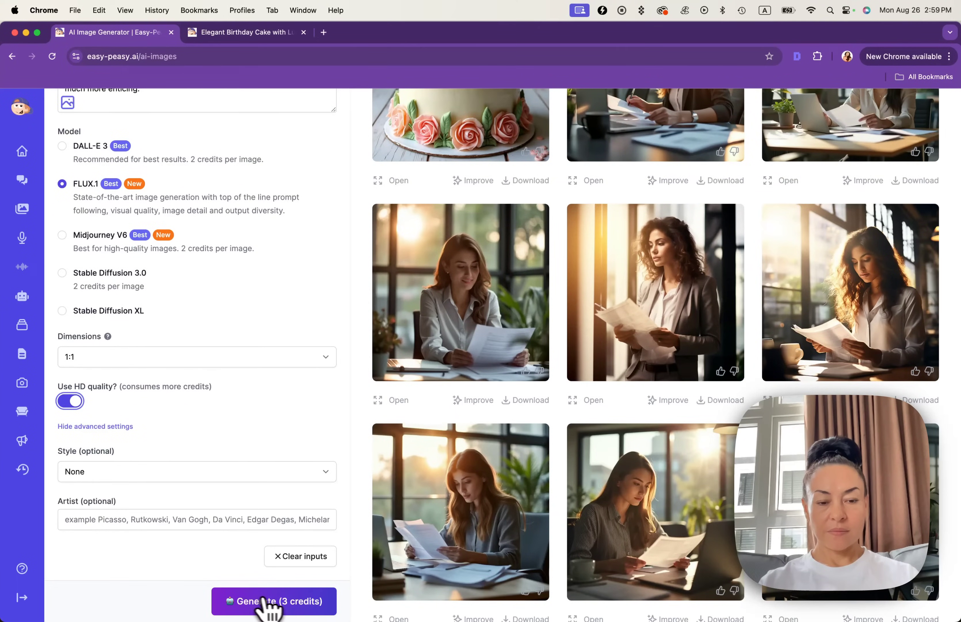
- Generate the cake image for 3 credits, then browse styles and leave Style at None
{"action": "left_click", "coordinate": [278, 602]}
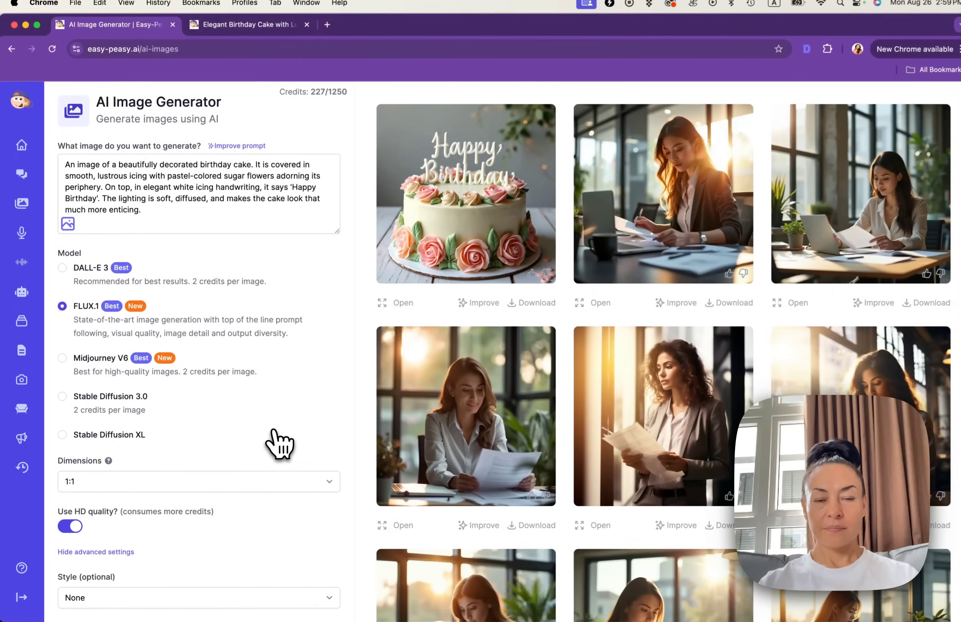
{"action": "scroll", "coordinate": [278, 446], "scroll_direction": "down", "scroll_amount": 3}
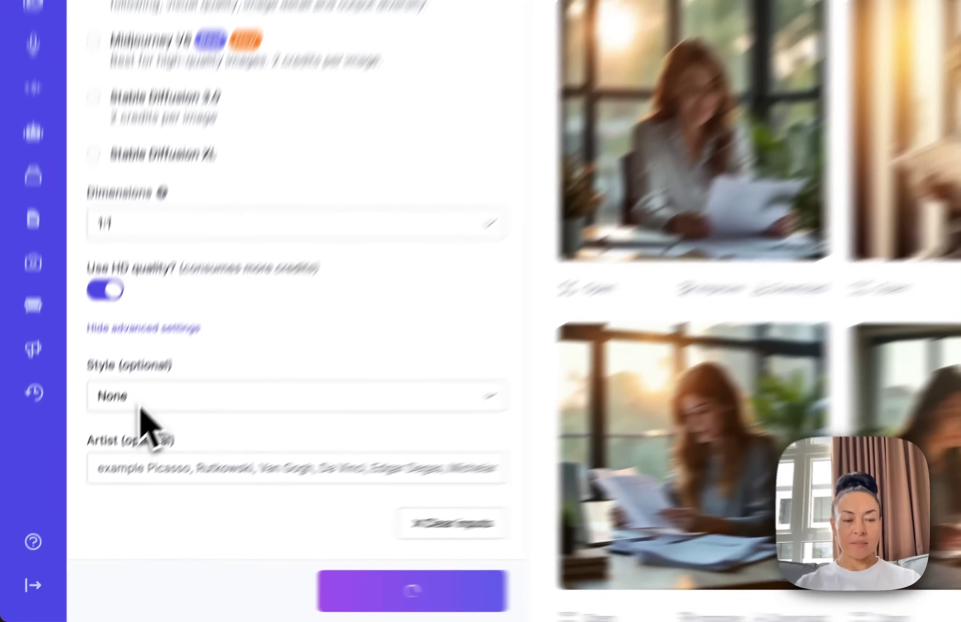
{"action": "left_click", "coordinate": [97, 476]}
{"action": "scroll", "coordinate": [169, 444], "scroll_direction": "down", "scroll_amount": 5}
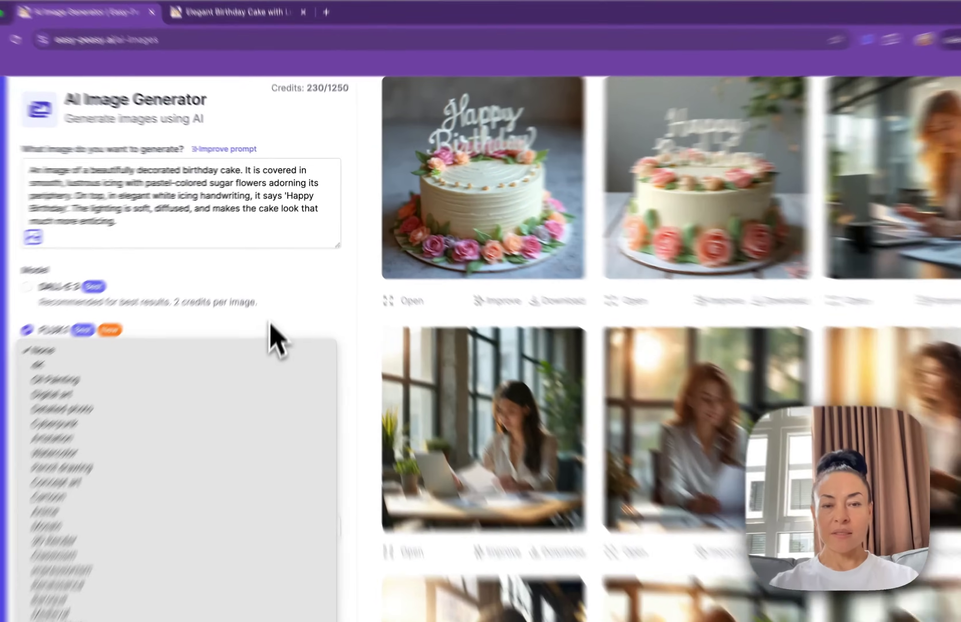
{"action": "left_click", "coordinate": [274, 340]}
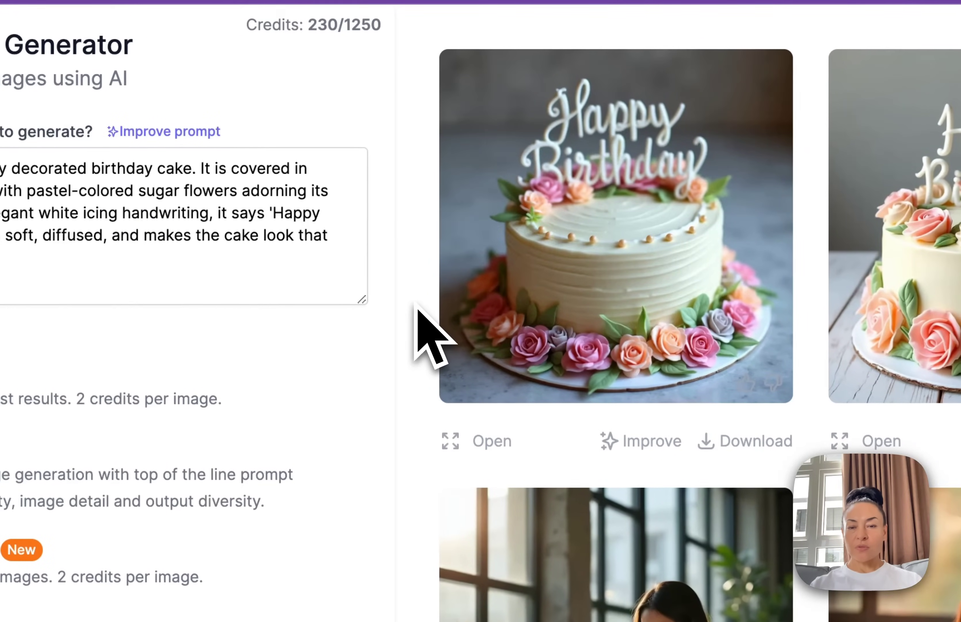
- Open the new birthday cake image's details showing FLUX.1 and 3 credits used
{"action": "left_click", "coordinate": [541, 270]}
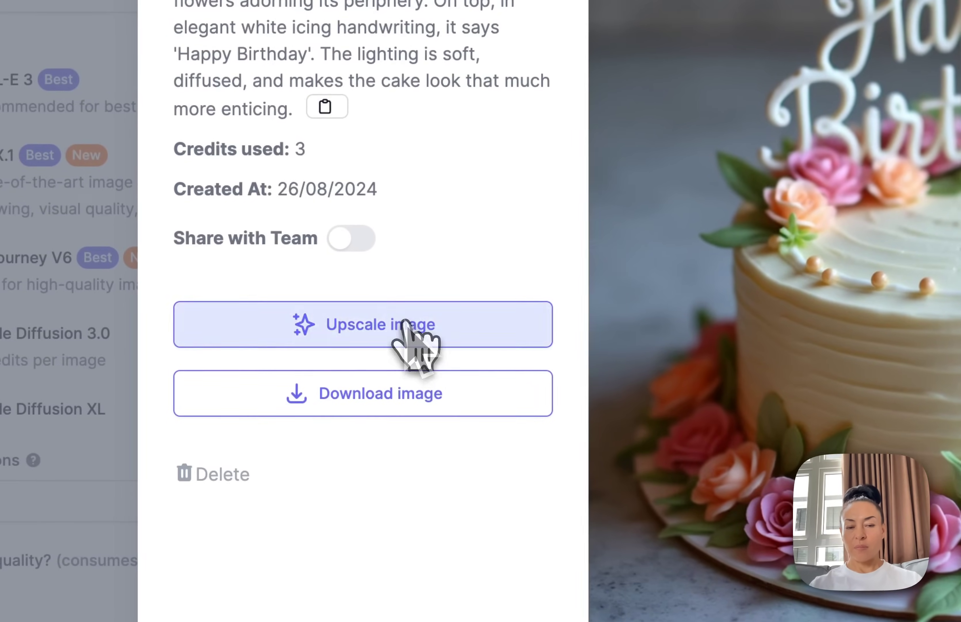
- Upscale the cake image 2x with Magic Upscaler's Improve and review the before/after comparison
{"action": "left_click", "coordinate": [293, 395]}
{"action": "scroll", "coordinate": [554, 308], "scroll_direction": "down", "scroll_amount": 10}
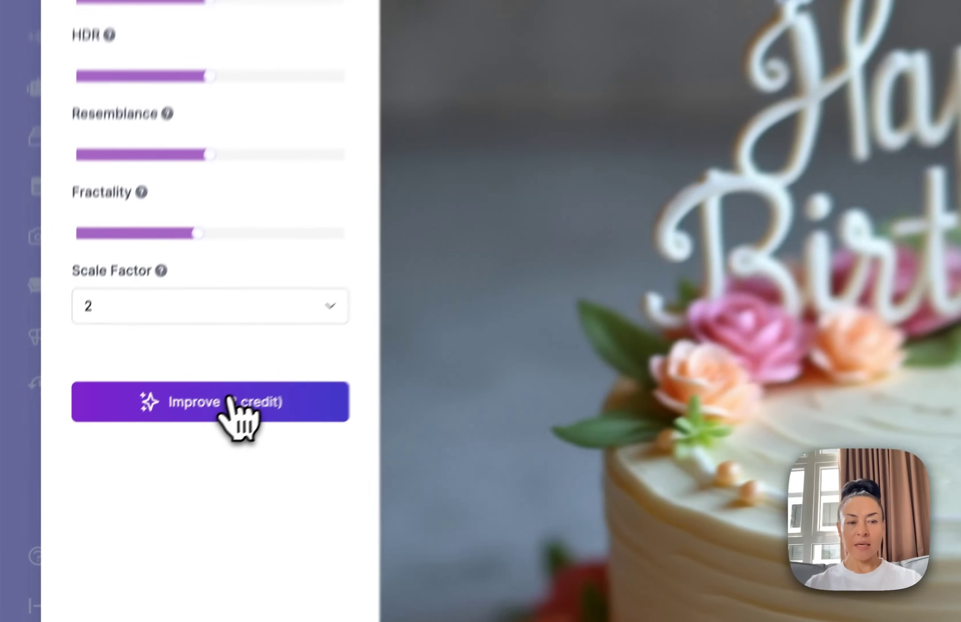
{"action": "left_click", "coordinate": [140, 482]}
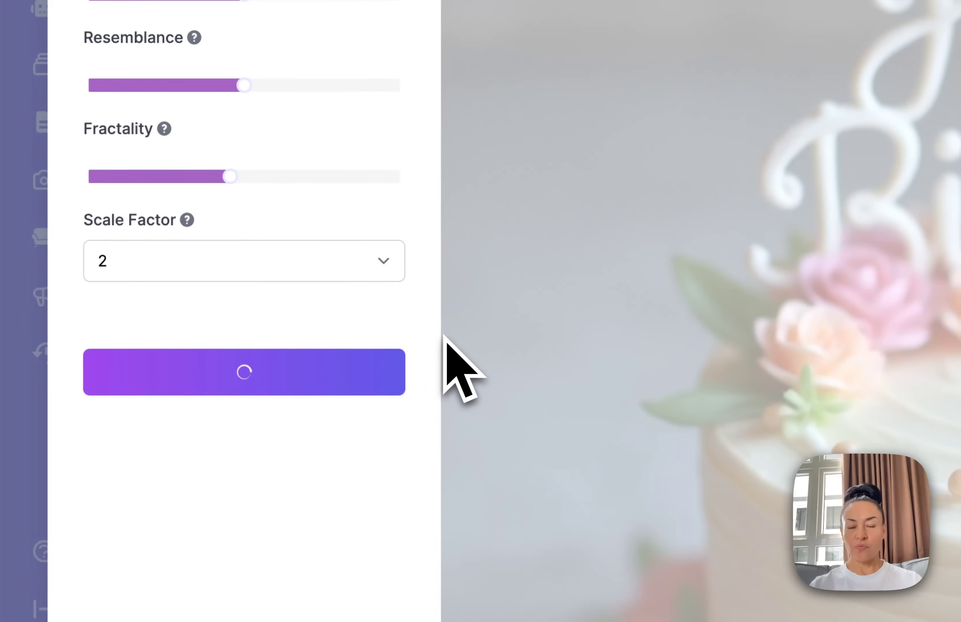
{"action": "scroll", "coordinate": [650, 270], "scroll_direction": "down", "scroll_amount": 5}
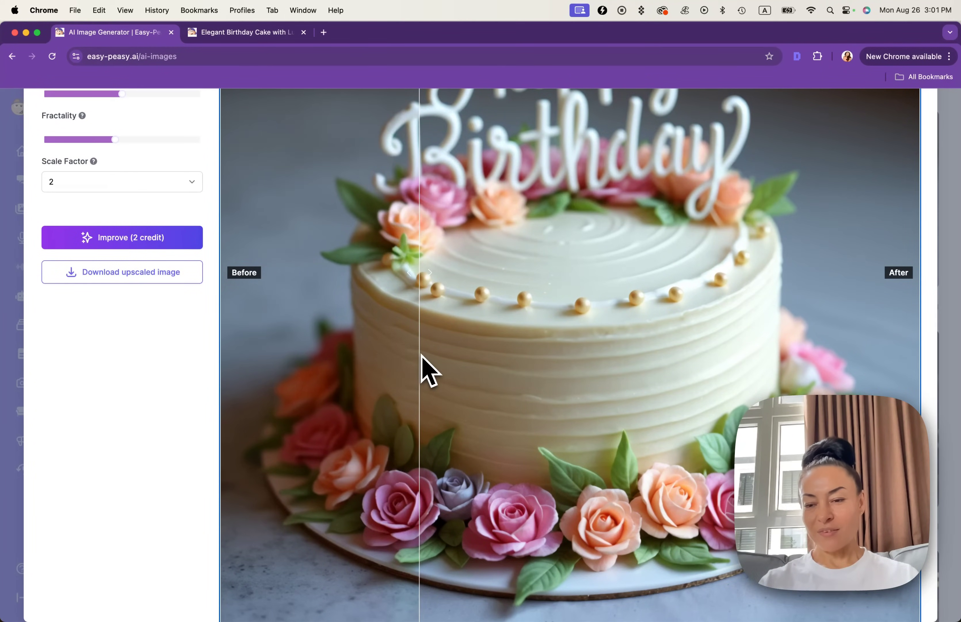
{"action": "scroll", "coordinate": [425, 372], "scroll_direction": "up", "scroll_amount": 5}
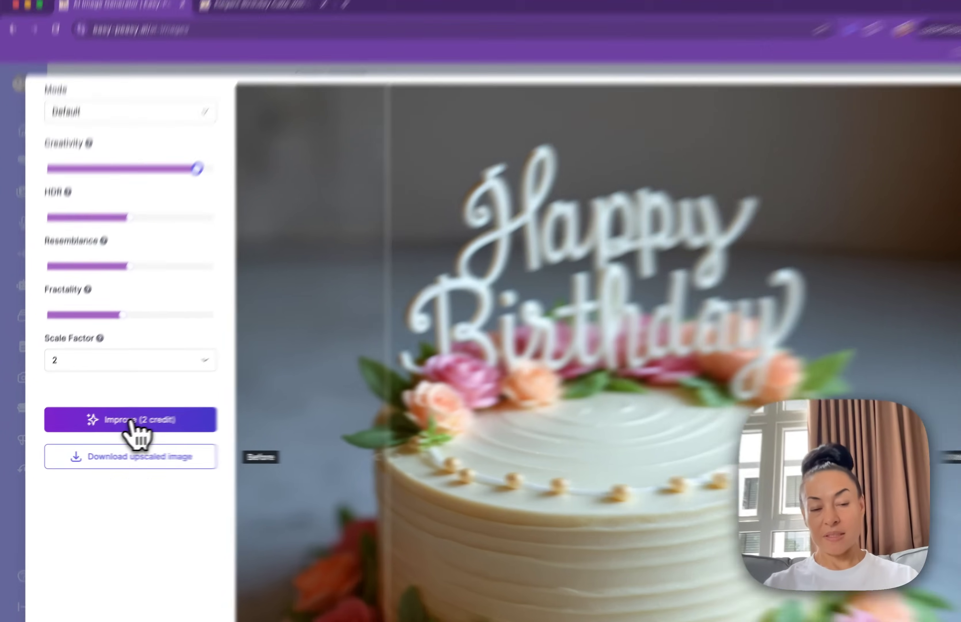
- Rerun the cake upscale at maximum Creativity with scale factor 2 and compare before/after images
{"action": "left_click", "coordinate": [123, 424]}
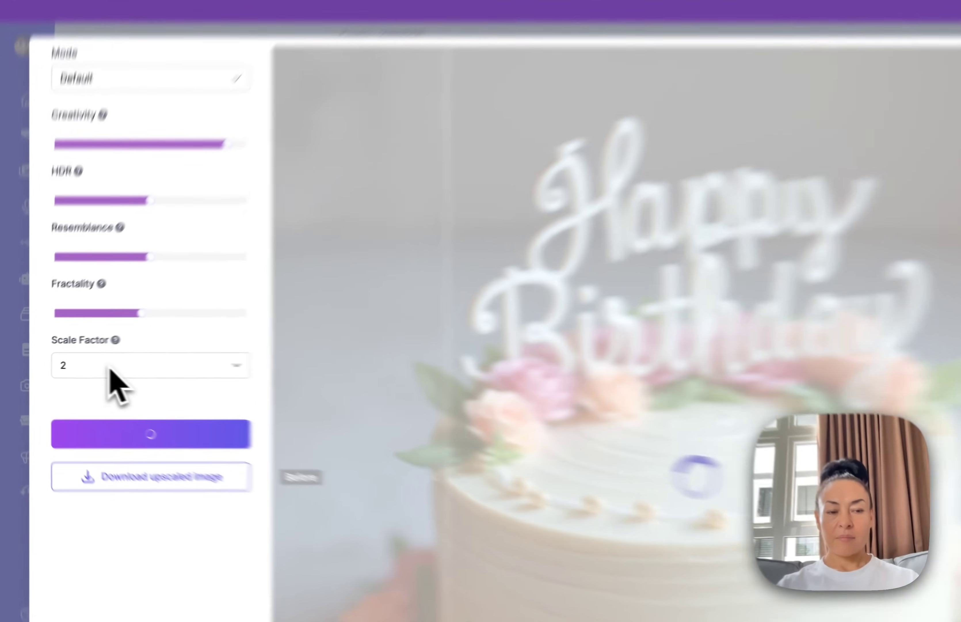
{"action": "left_click", "coordinate": [175, 274]}
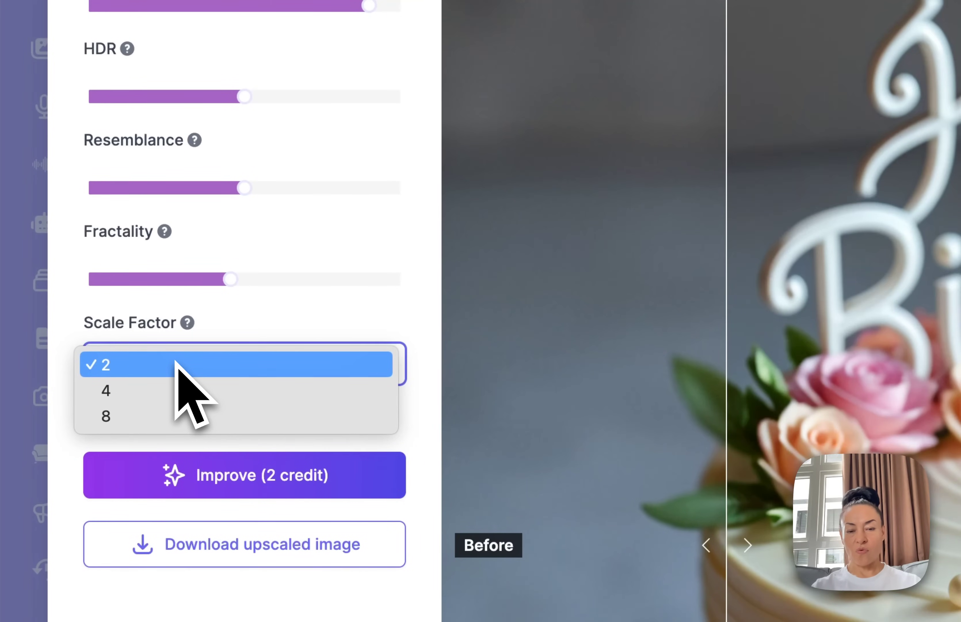
{"action": "left_click", "coordinate": [440, 290]}
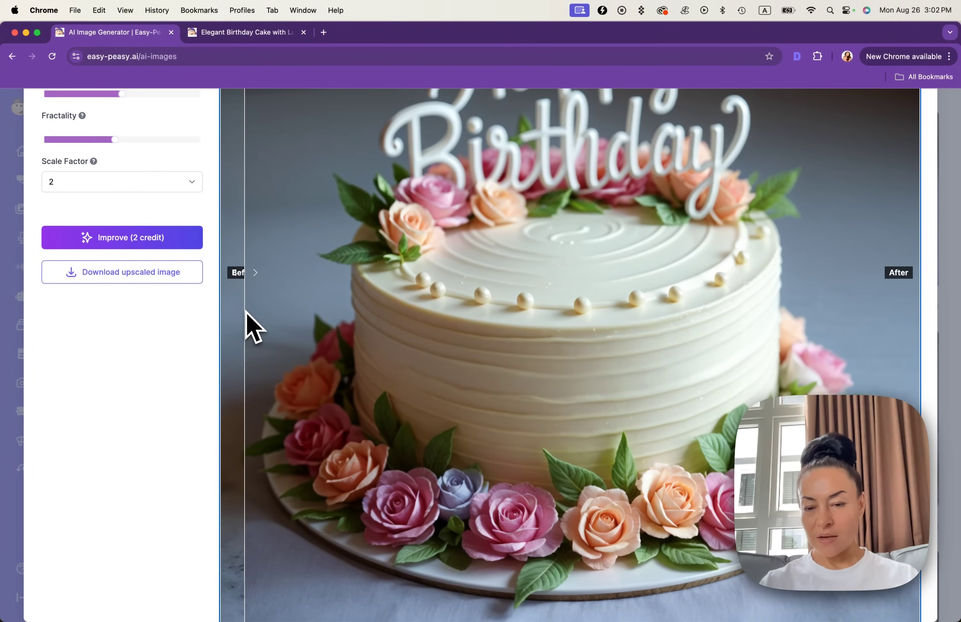
{"action": "left_click_drag", "start_coordinate": [94, 307], "coordinate": [348, 100]}
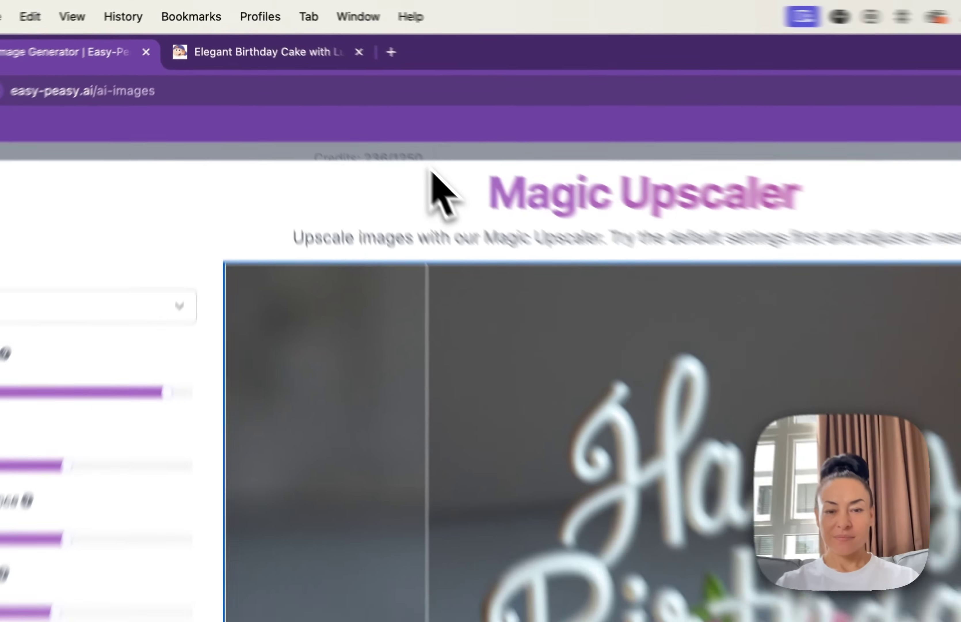
{"action": "scroll", "coordinate": [482, 206], "scroll_direction": "down", "scroll_amount": 5}
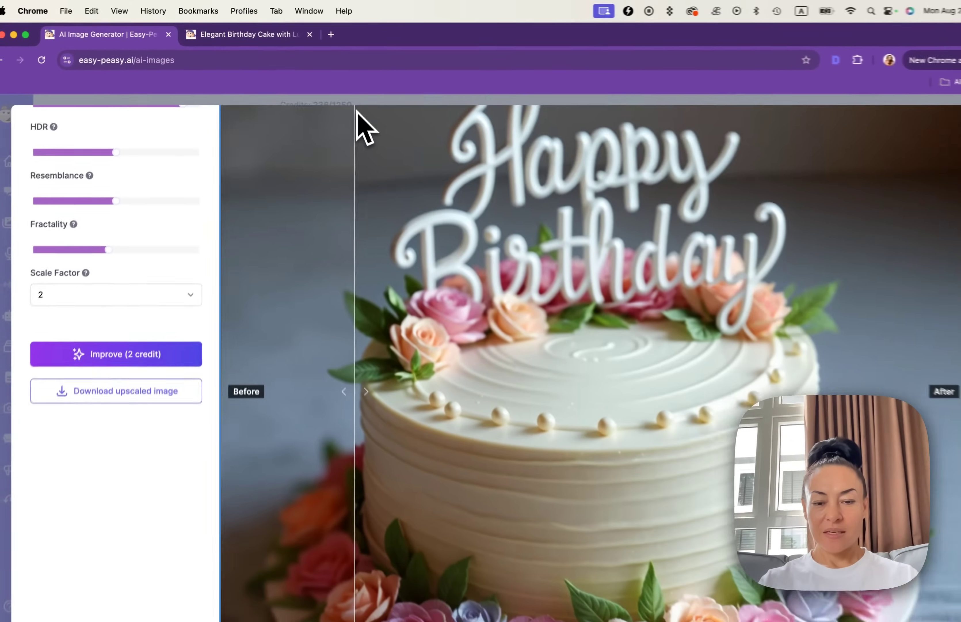